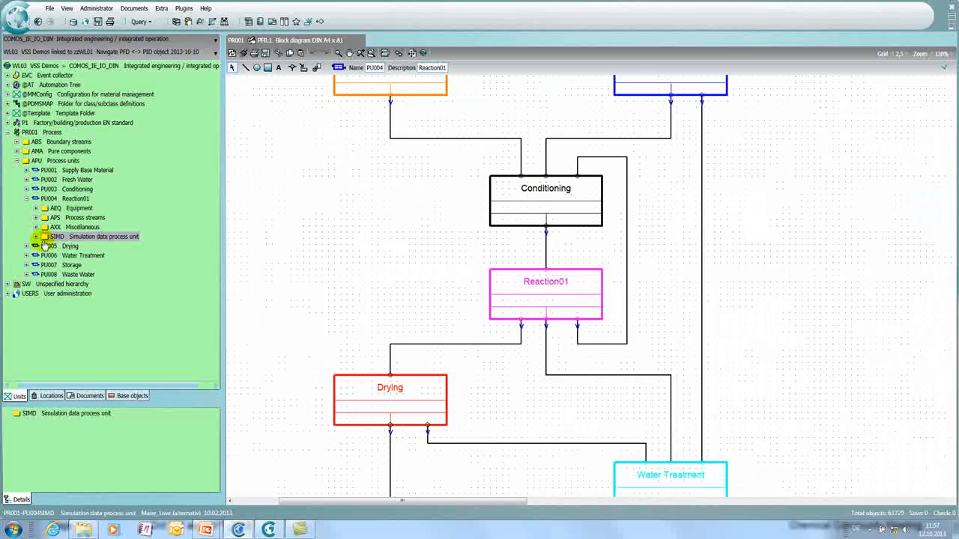
Look up which simulation document types can be created under the DESIGN simulation case of process unit Reaction01.
left_click(35, 237)
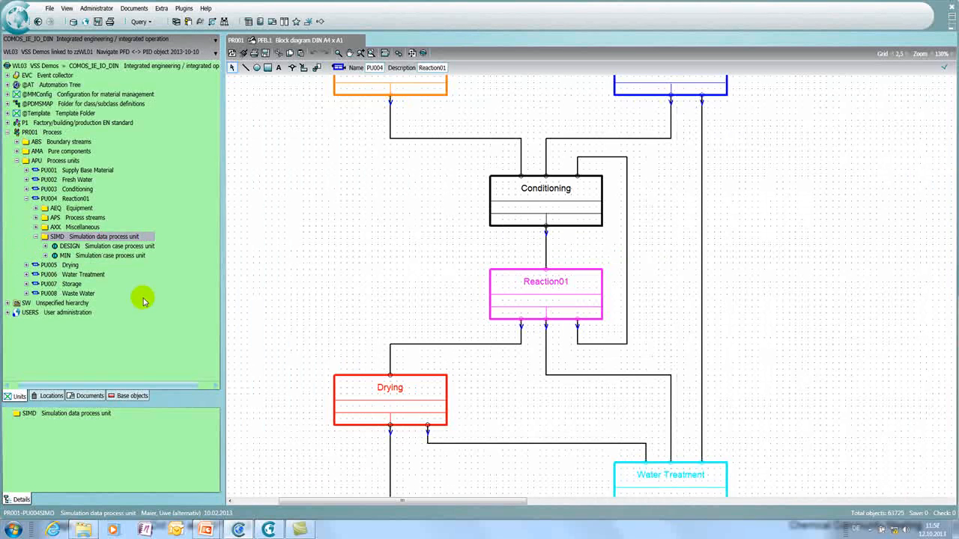
left_click(108, 246)
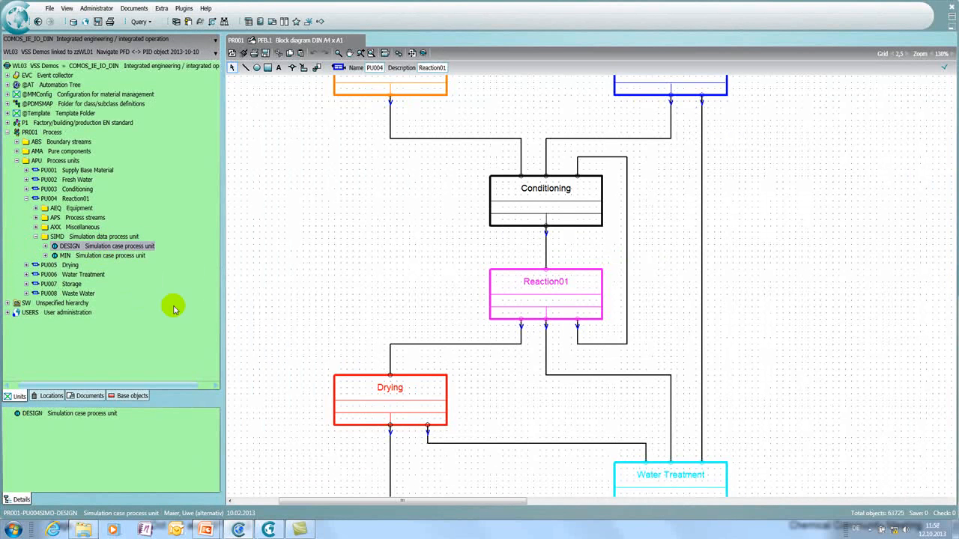
right_click(81, 250)
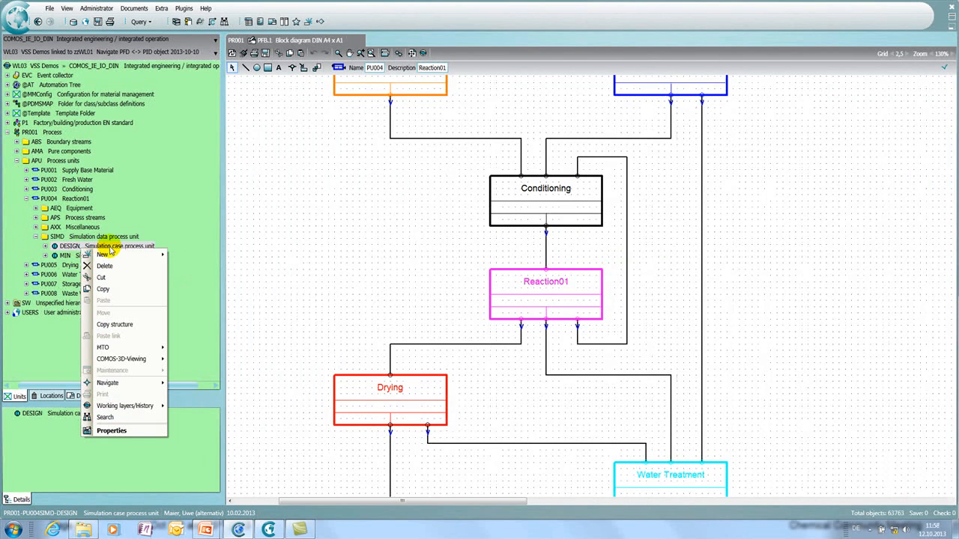
mouse_move(120, 255)
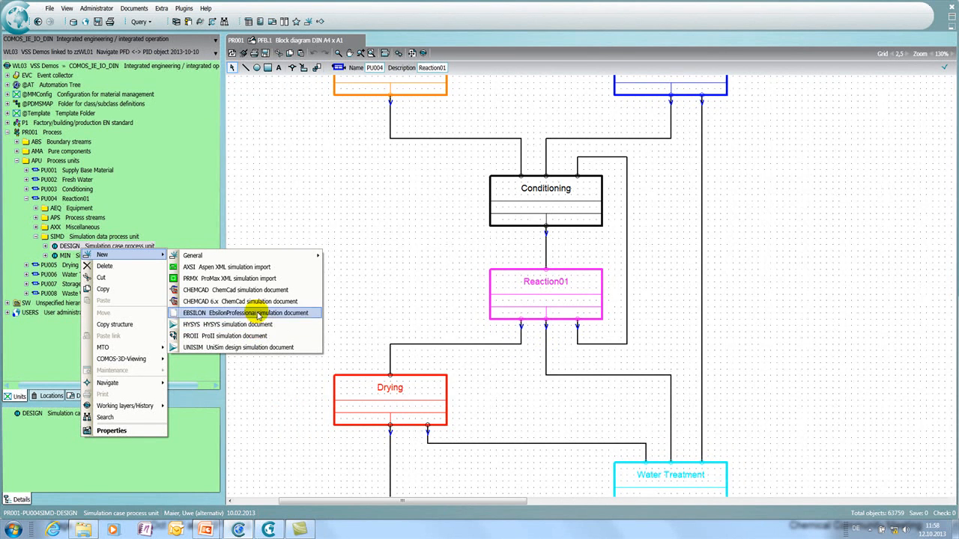
left_click(142, 212)
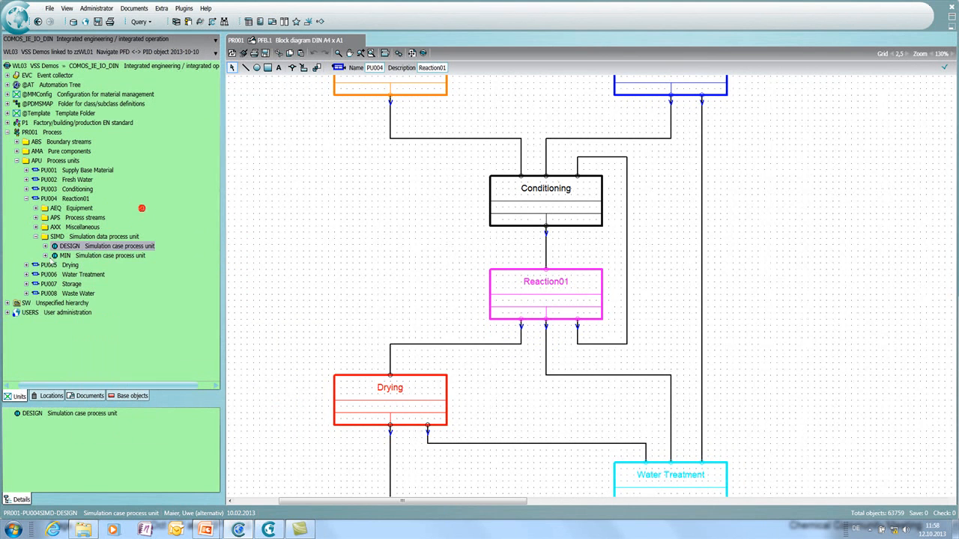
Expand the DESIGN case down to the simulation objects of the Aspen XML simulation import AXSI001.
left_click(45, 245)
left_click(82, 255)
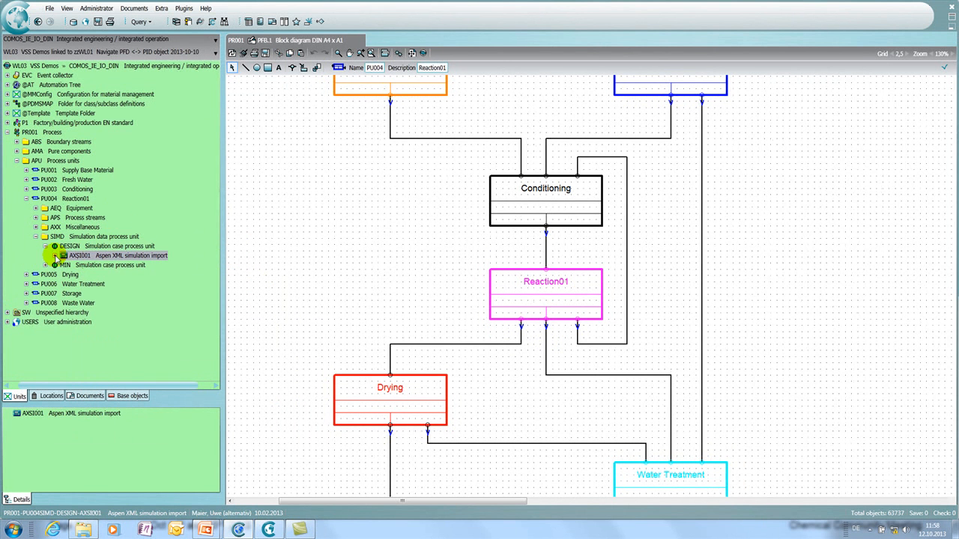
left_click(54, 255)
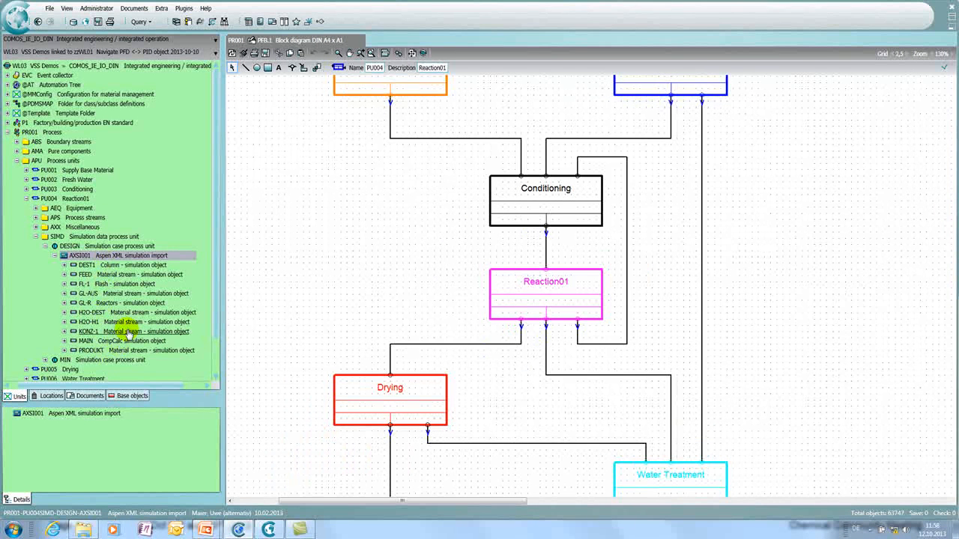
Review the general stream data of material stream KONZ-1 and close its properties without saving.
left_click(127, 331)
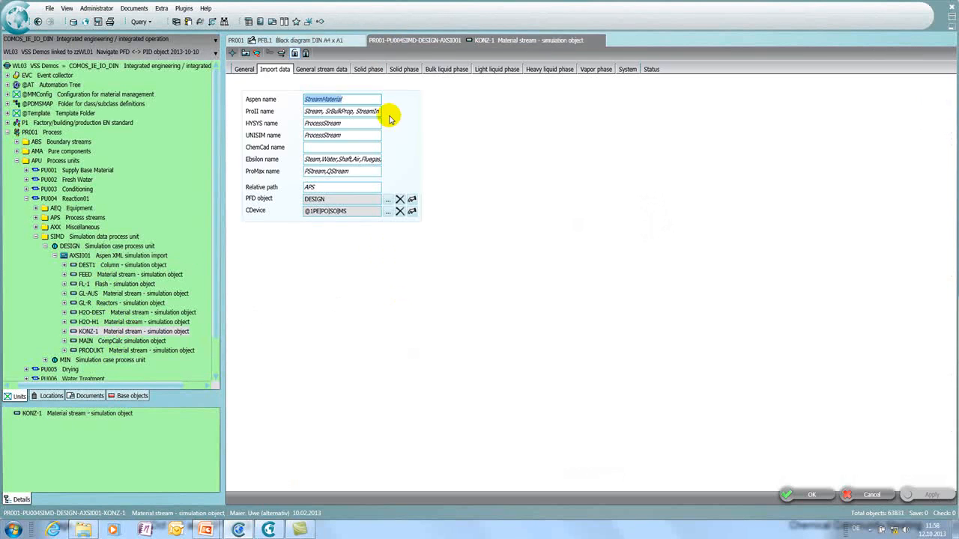
left_click(323, 69)
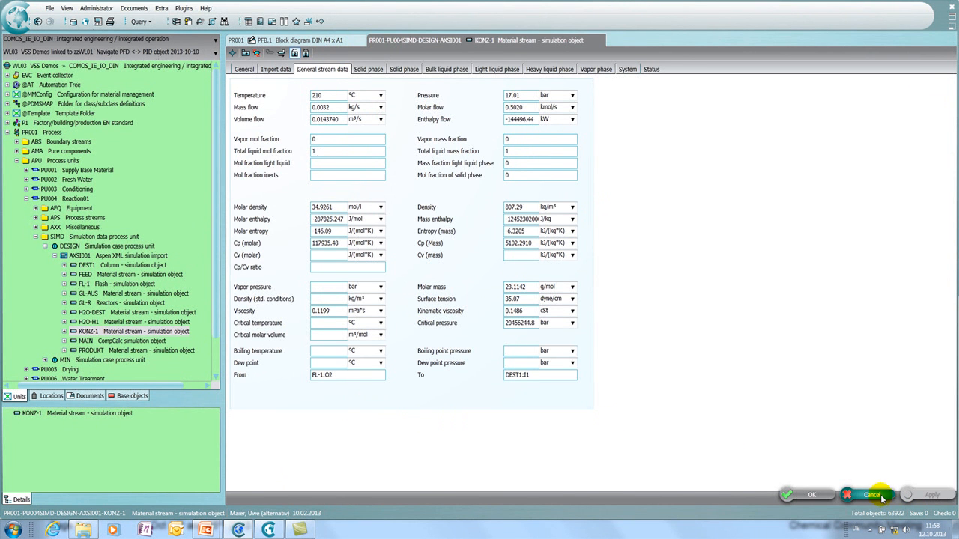
left_click(882, 496)
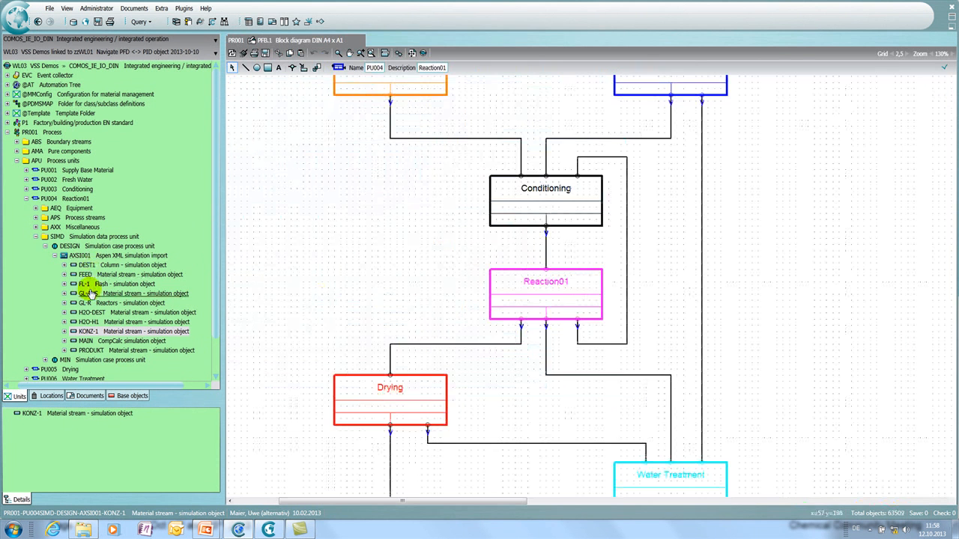
Open the process flow diagram PFD.1 belonging to the Reaction01 block and inspect its process stream table.
right_click(548, 294)
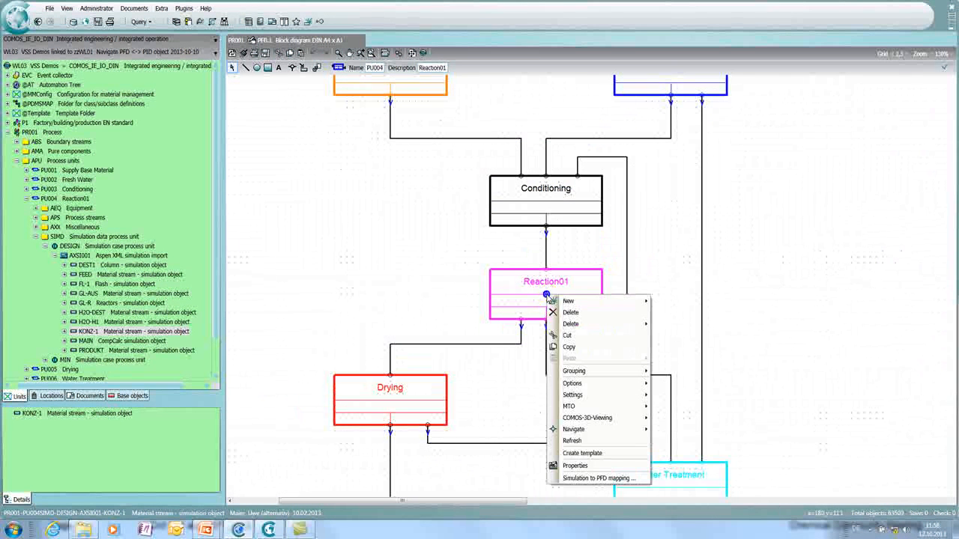
left_click(597, 429)
mouse_move(716, 476)
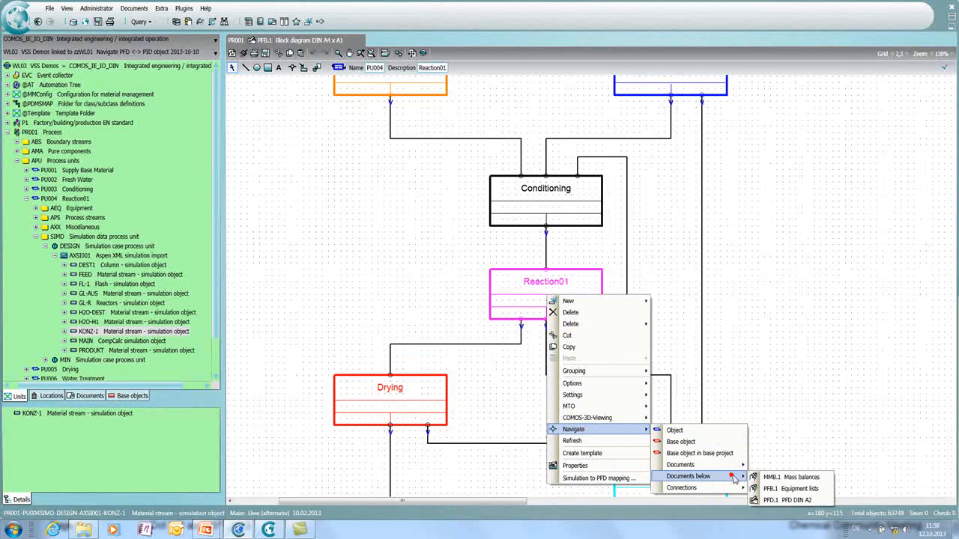
left_click(784, 500)
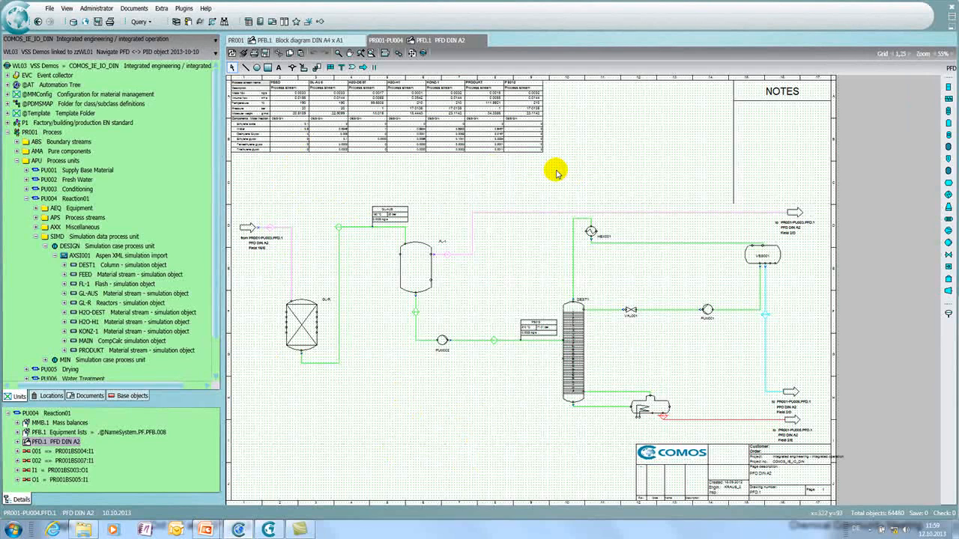
left_click(560, 174)
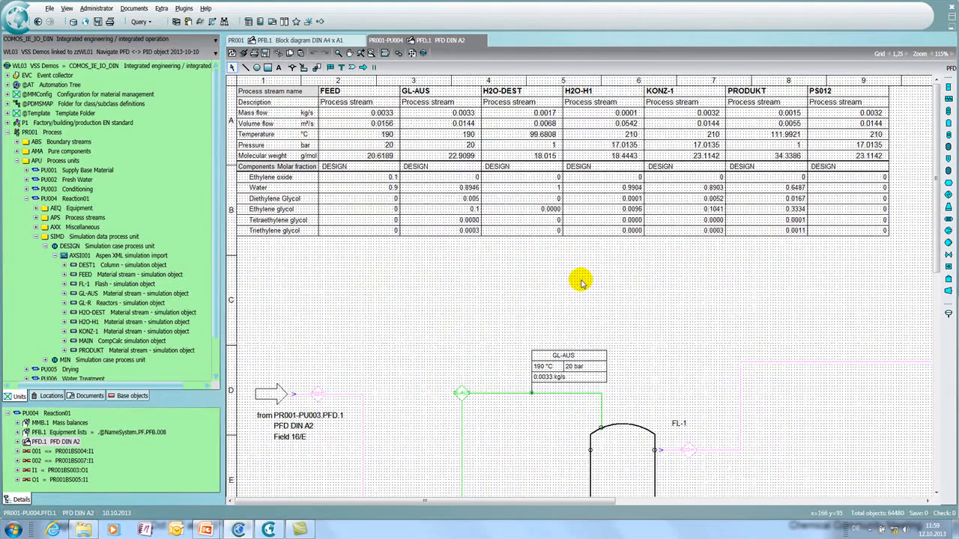
scroll(583, 287, "down", 3)
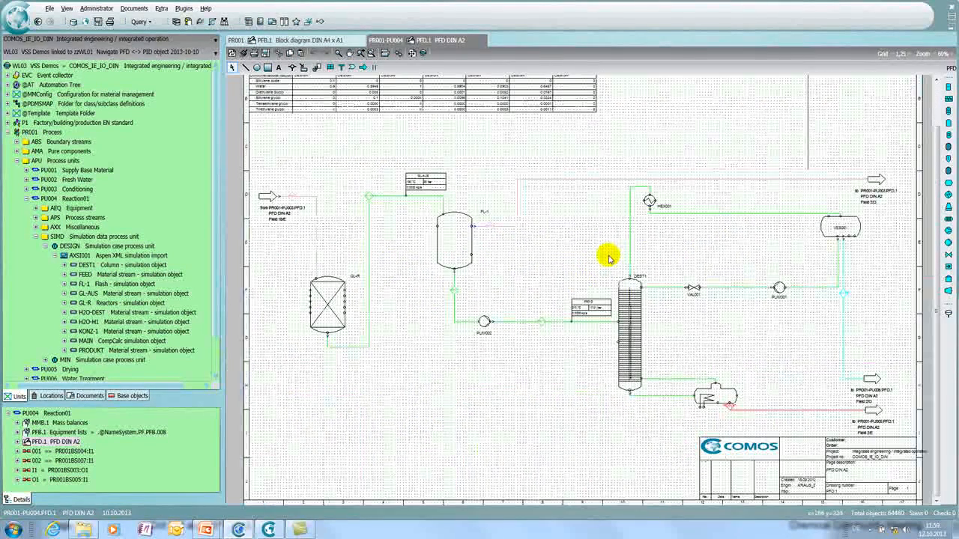
Navigate from reactor GL-R on the process flow diagram to its corresponding P&ID object.
left_click(326, 304)
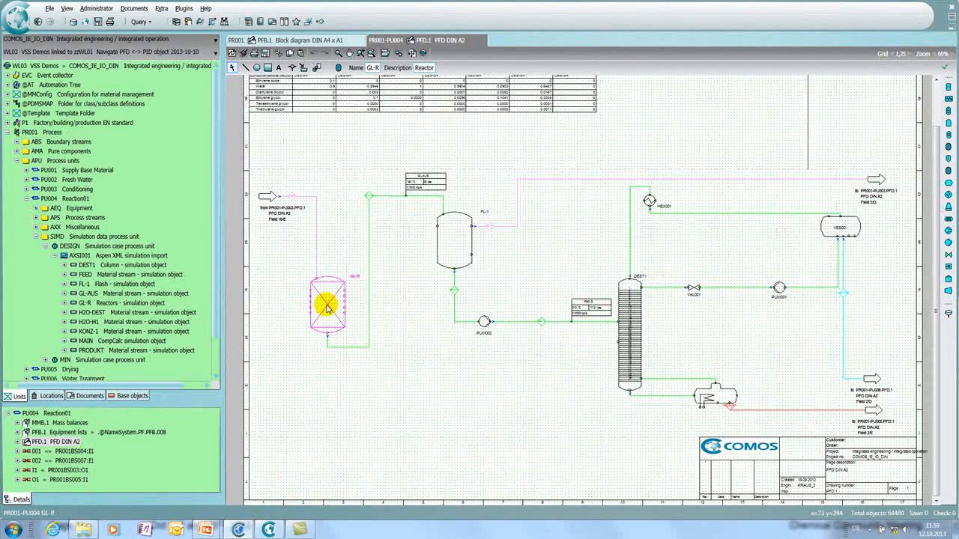
right_click(326, 305)
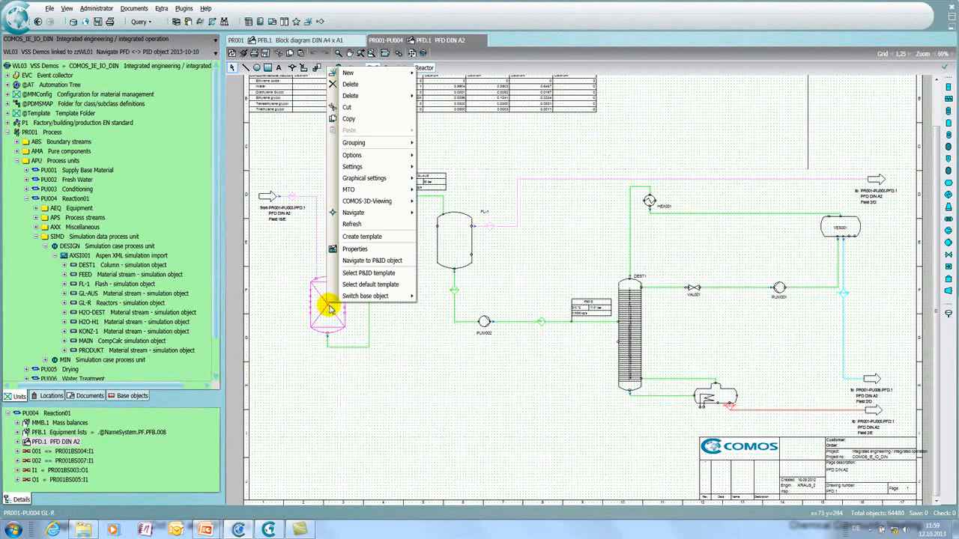
left_click(397, 261)
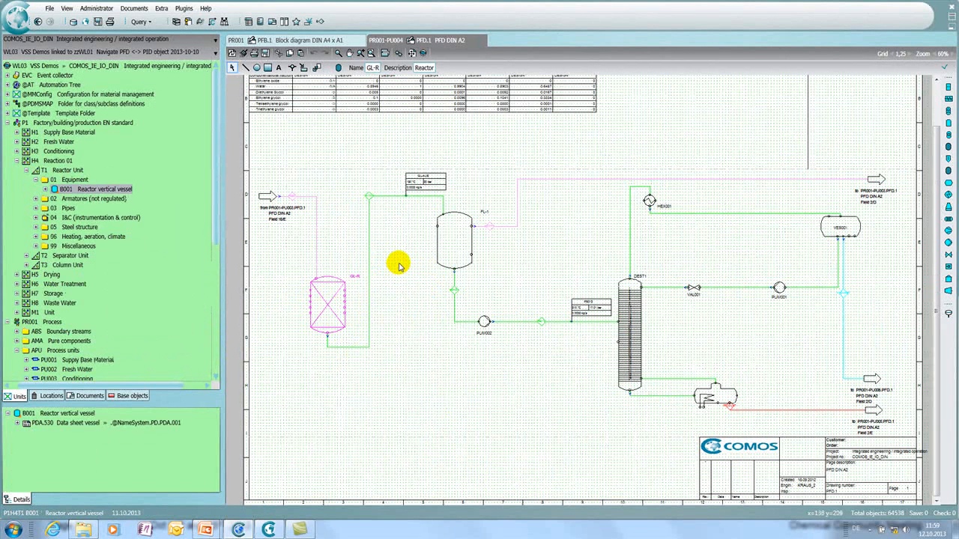
Open the P&ID document that contains the reactor vertical vessel B001.
right_click(89, 189)
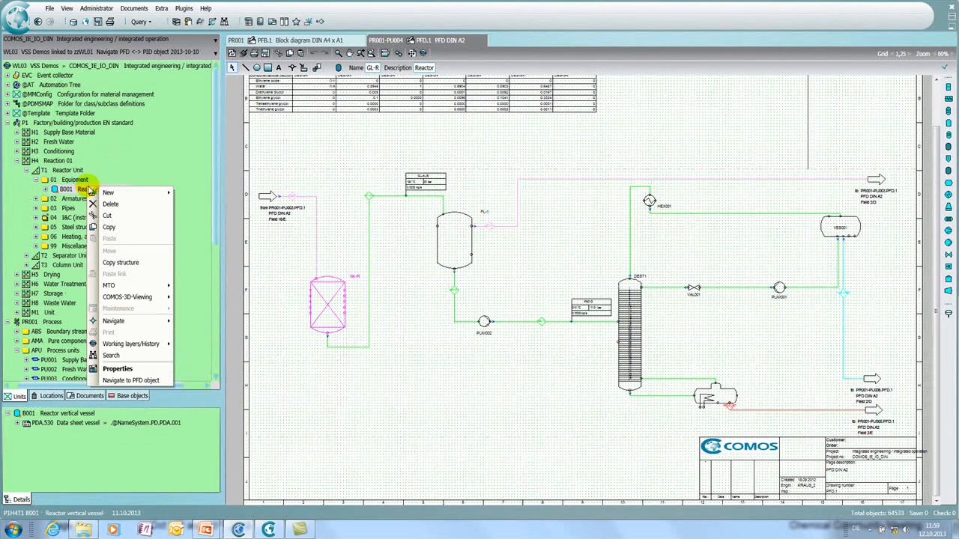
mouse_move(152, 322)
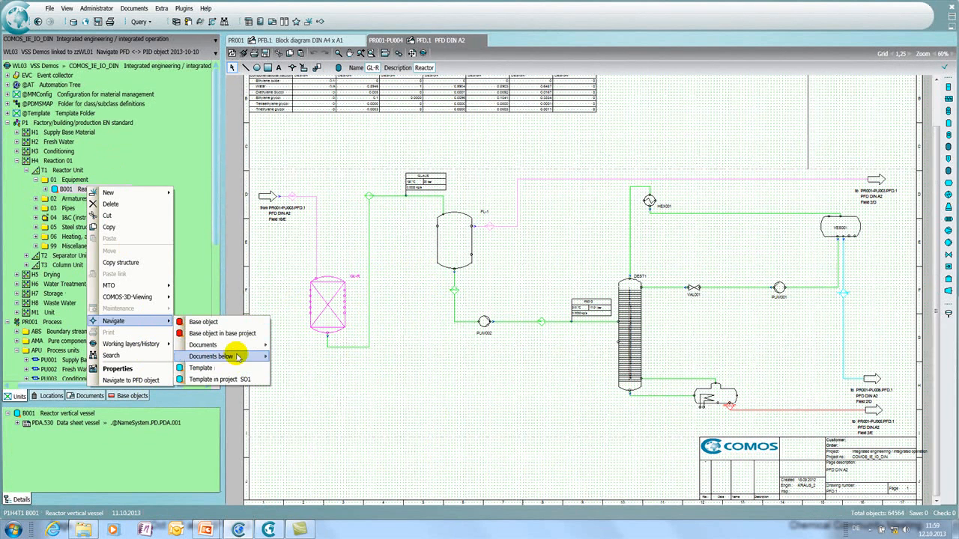
mouse_move(240, 349)
left_click(337, 347)
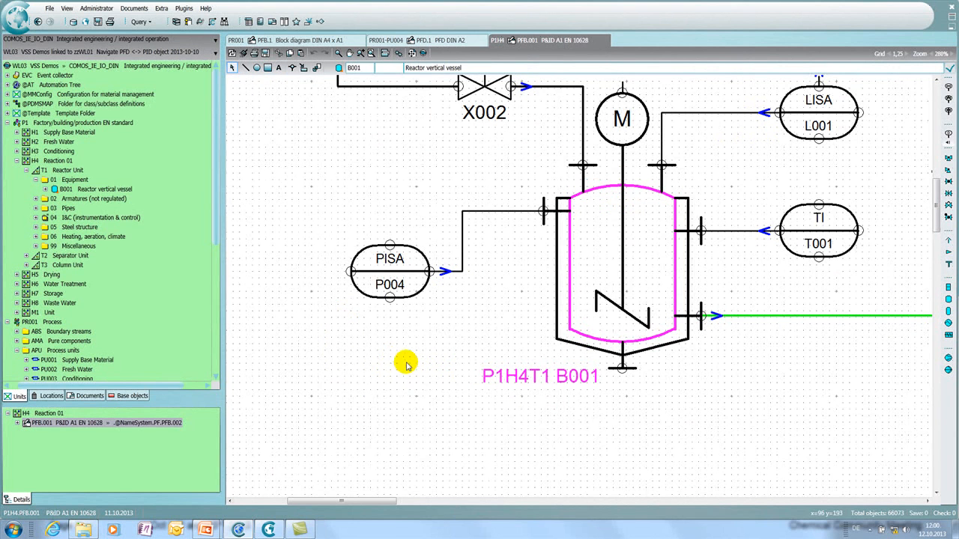
Open the vessel data sheet PDA.530 of B001 from the P&ID and examine its technical data.
right_click(573, 281)
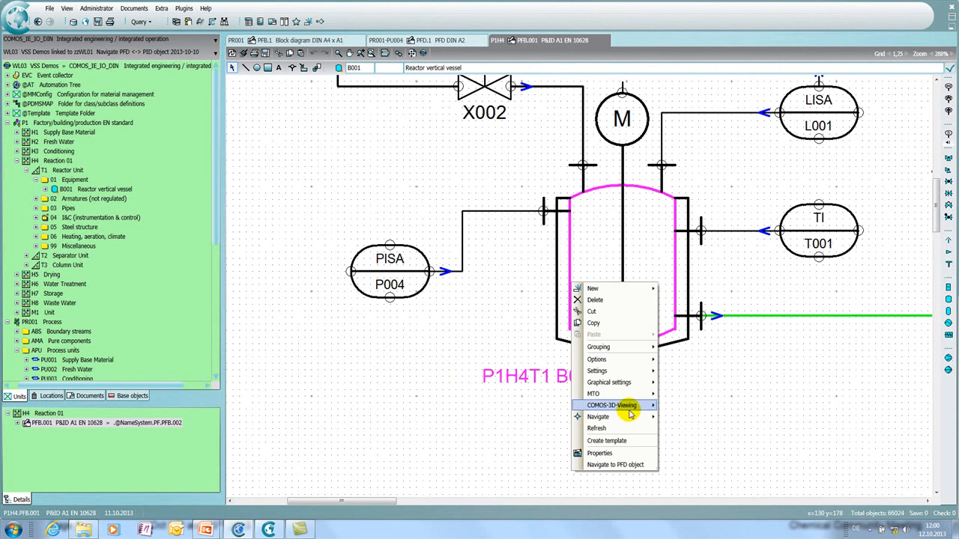
mouse_move(630, 418)
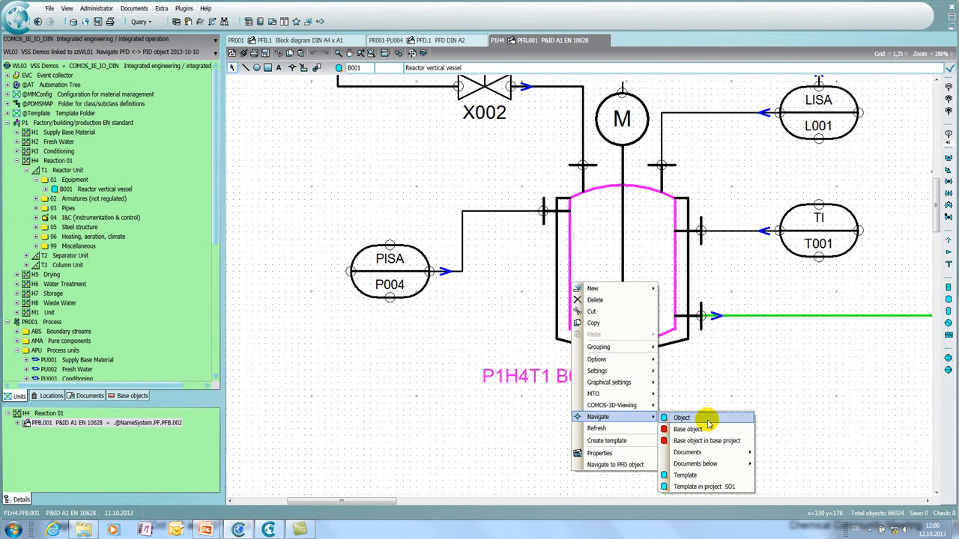
mouse_move(715, 464)
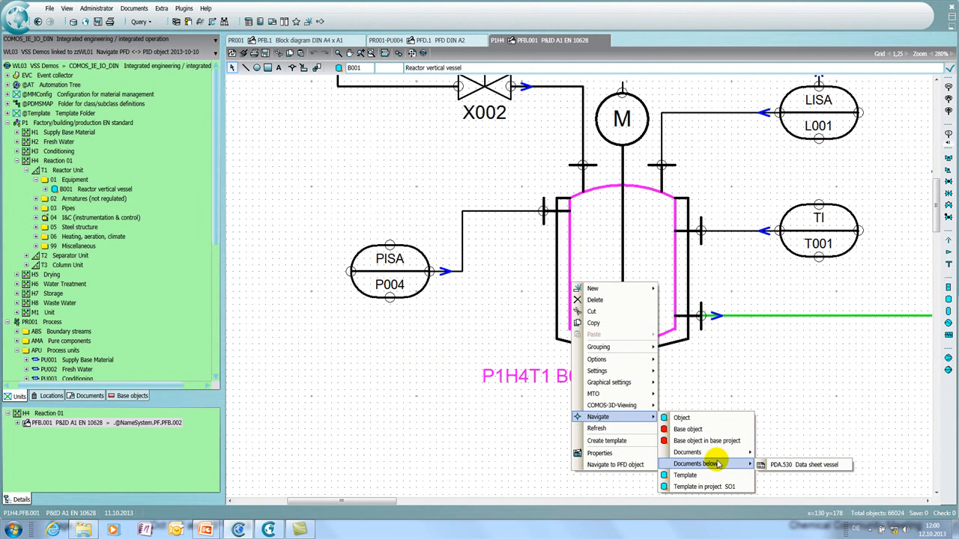
left_click(825, 465)
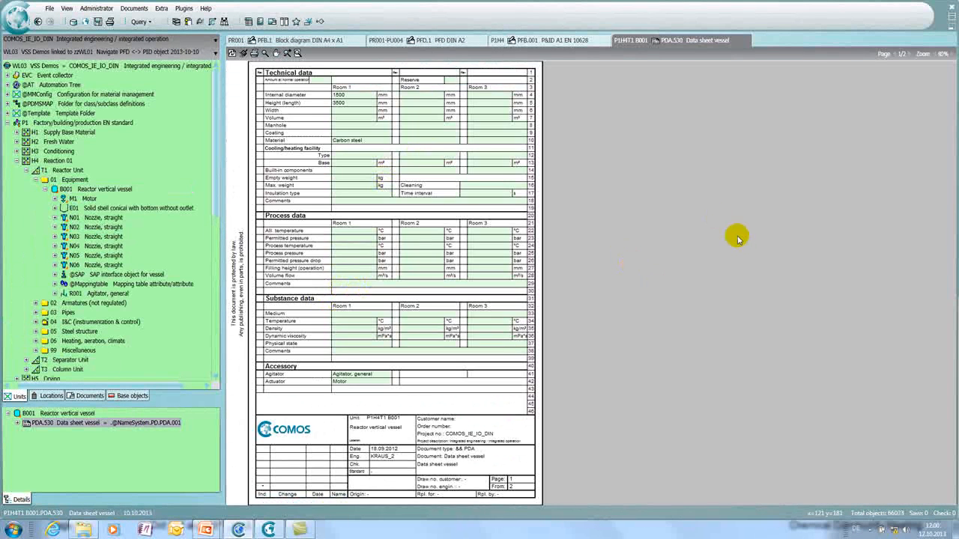
left_click(235, 68)
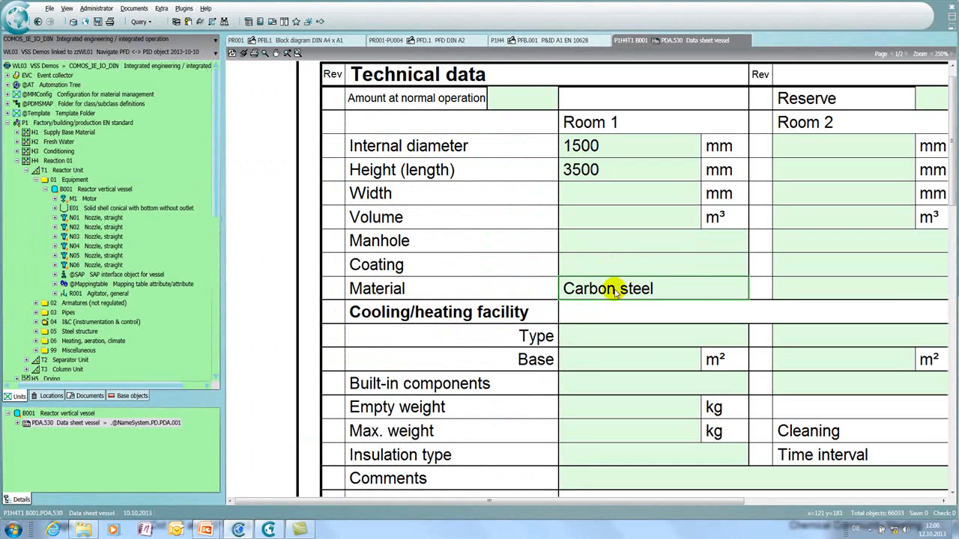
Open the properties of vessel B001 from the P&ID and dock them side by side with the documents.
left_click(551, 40)
right_click(572, 245)
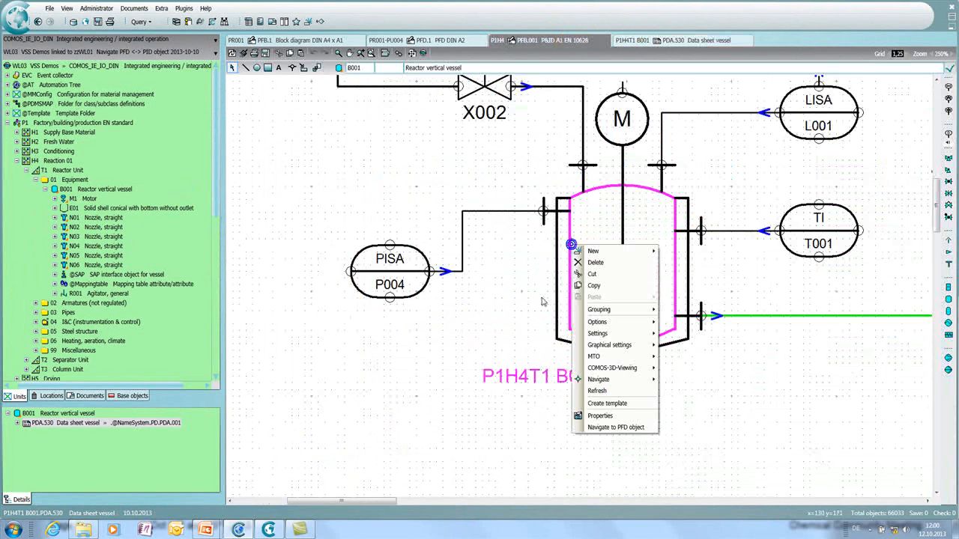
left_click(604, 415)
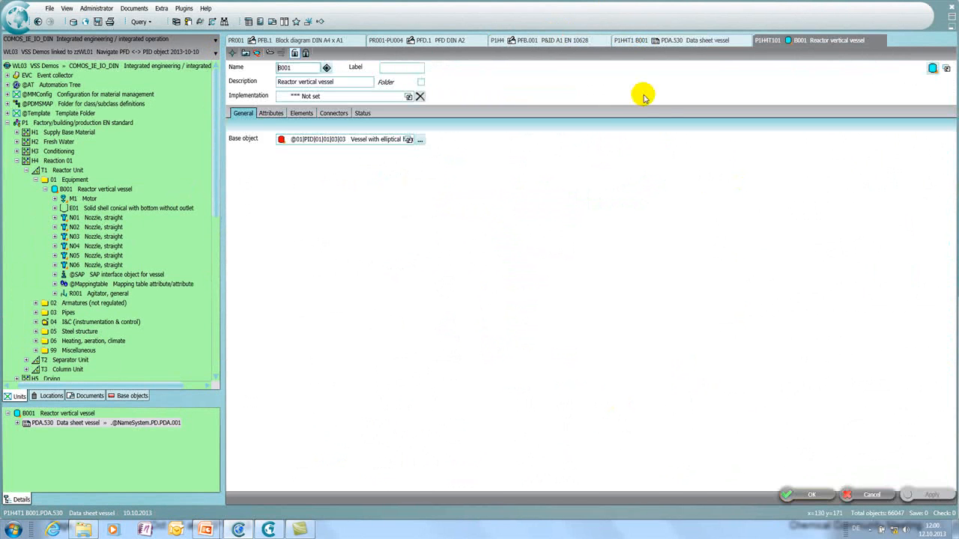
left_click_drag(824, 36, 604, 271)
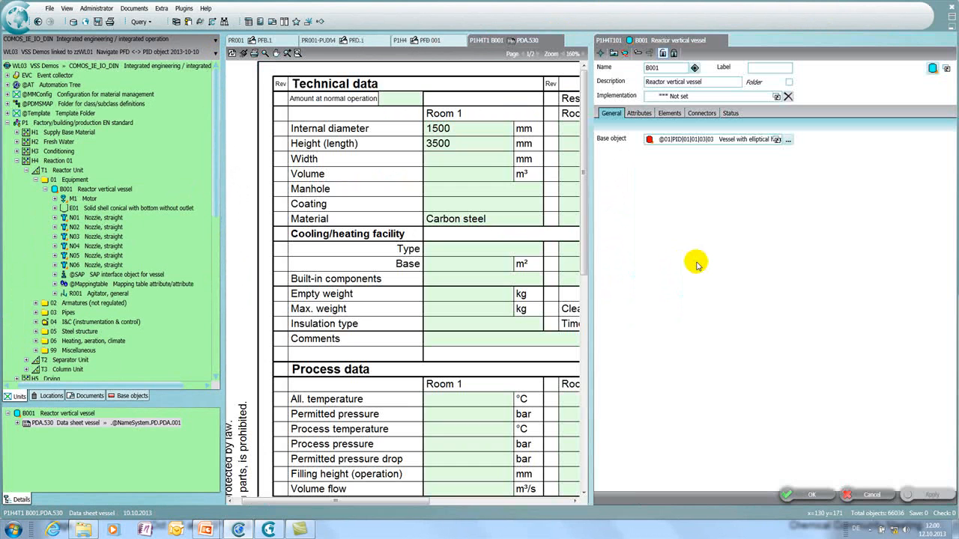
Place the material attribute from the vessel's technical data on the P&ID, just below the label P1H4T1 B001.
left_click(405, 42)
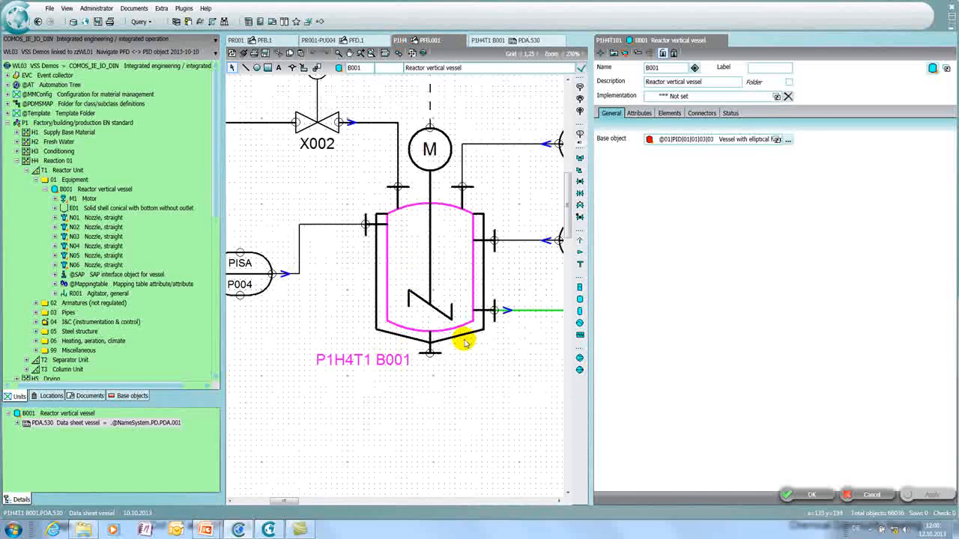
left_click(639, 114)
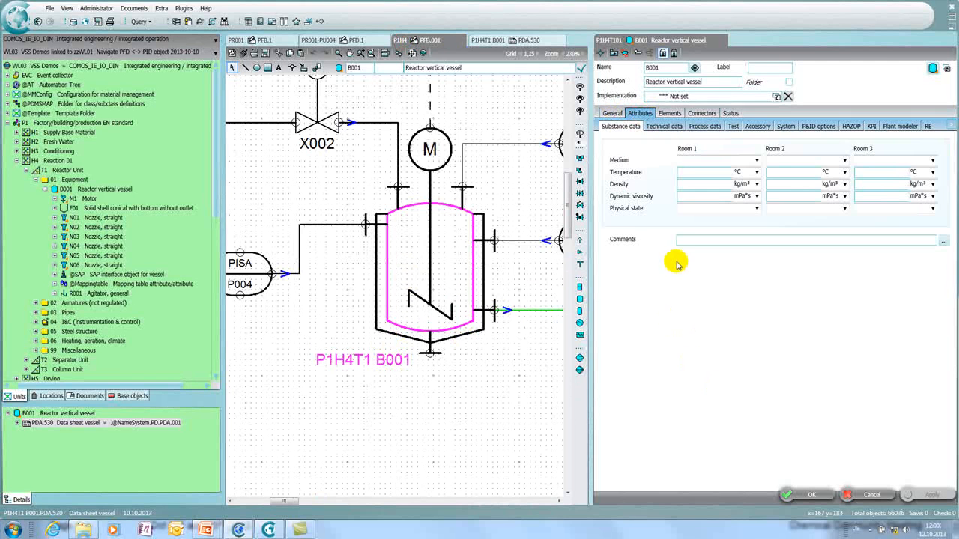
left_click(666, 127)
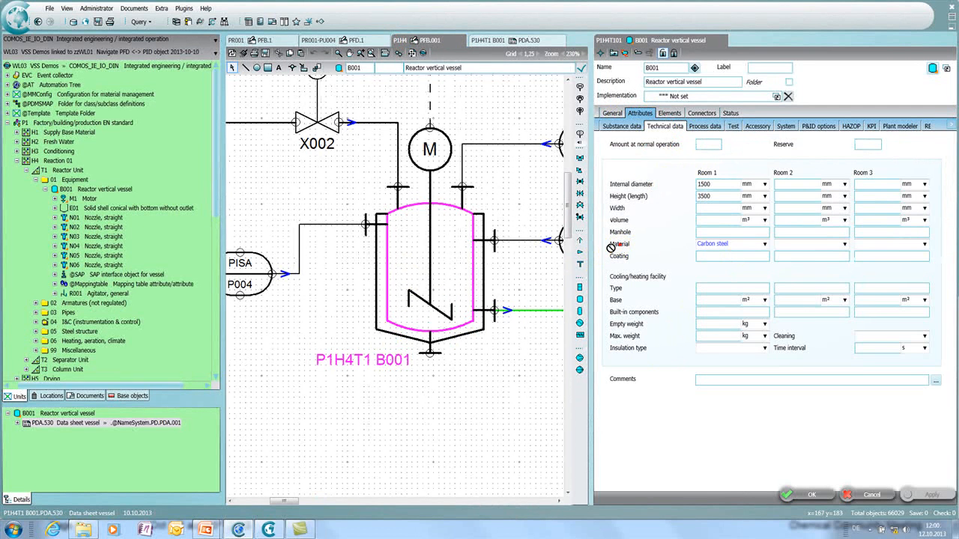
mouse_move(612, 248)
left_mouse_down()
mouse_move(509, 330)
mouse_move(378, 366)
mouse_move(325, 364)
mouse_move(319, 375)
left_mouse_up()
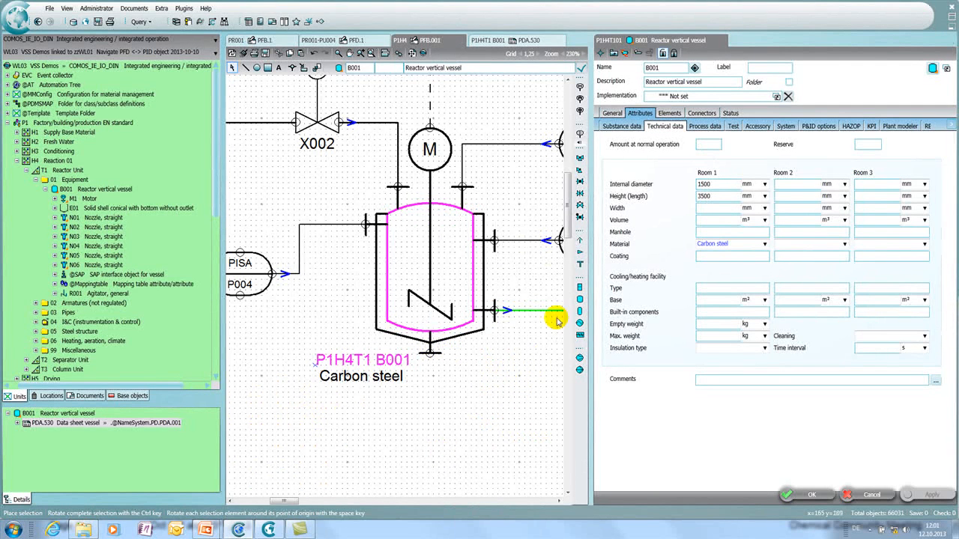
Set the Room 1 material of vessel B001 to Tantal in its technical data and accept the properties.
left_click(765, 244)
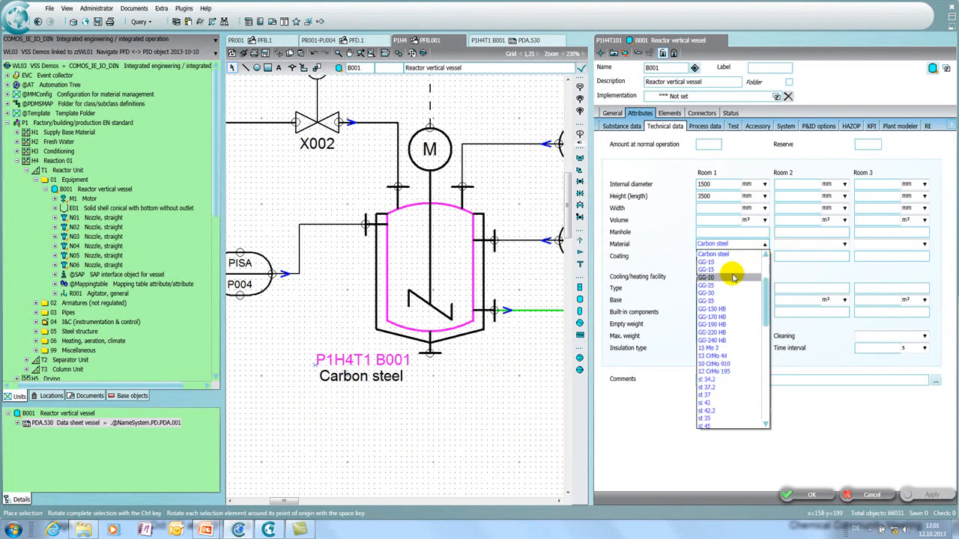
scroll(765, 270, "up", 3)
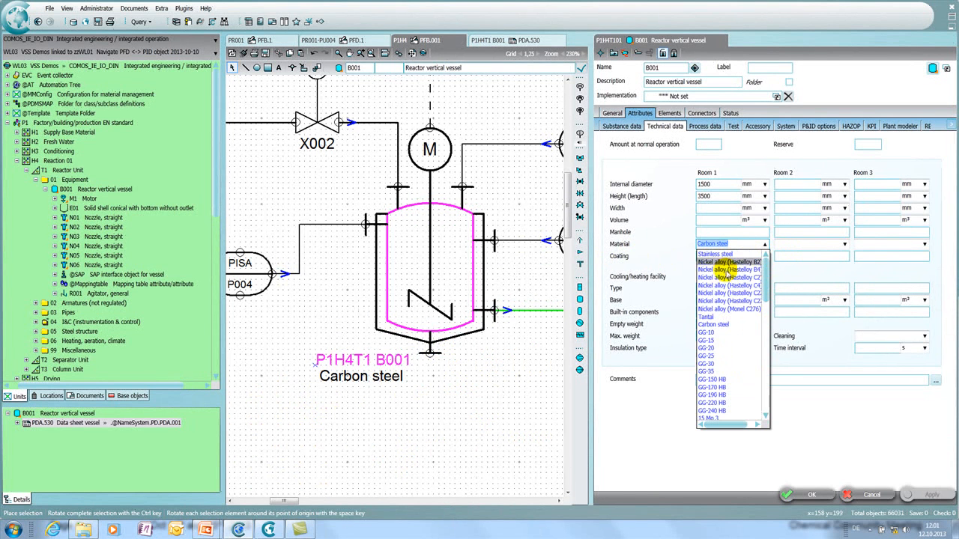
left_click(708, 318)
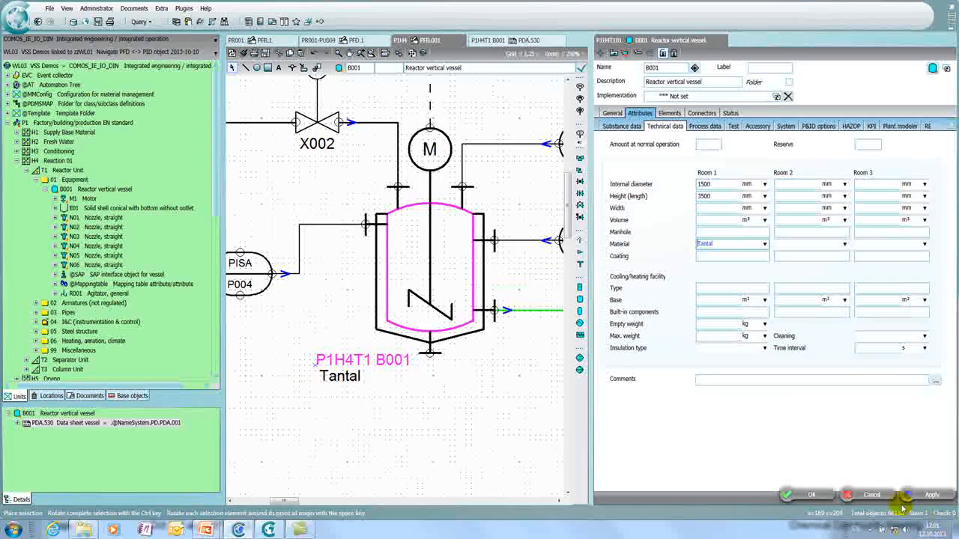
left_click(795, 497)
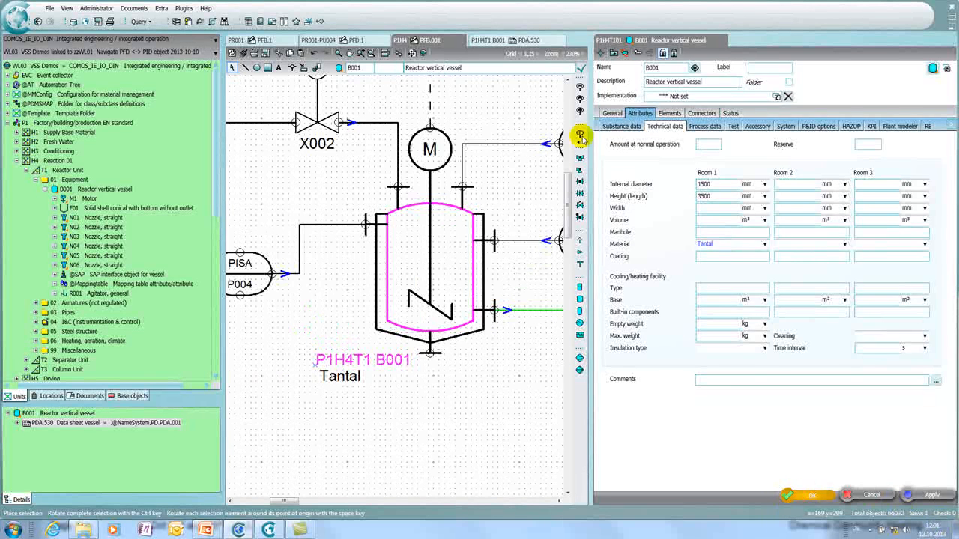
Set the Room 1 material to Carbon steel in data sheet PDA.530 and close the sheet, saving the changes.
left_click(694, 41)
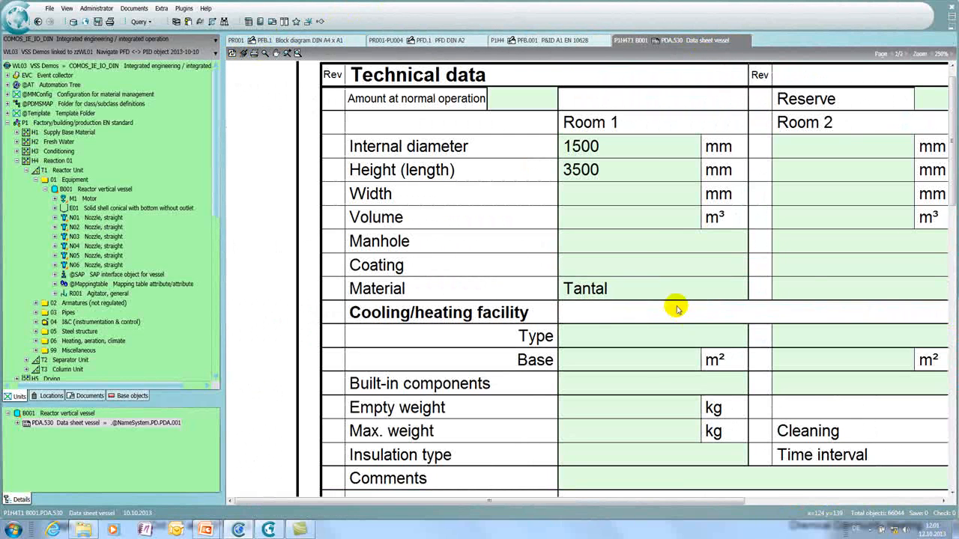
left_click(738, 293)
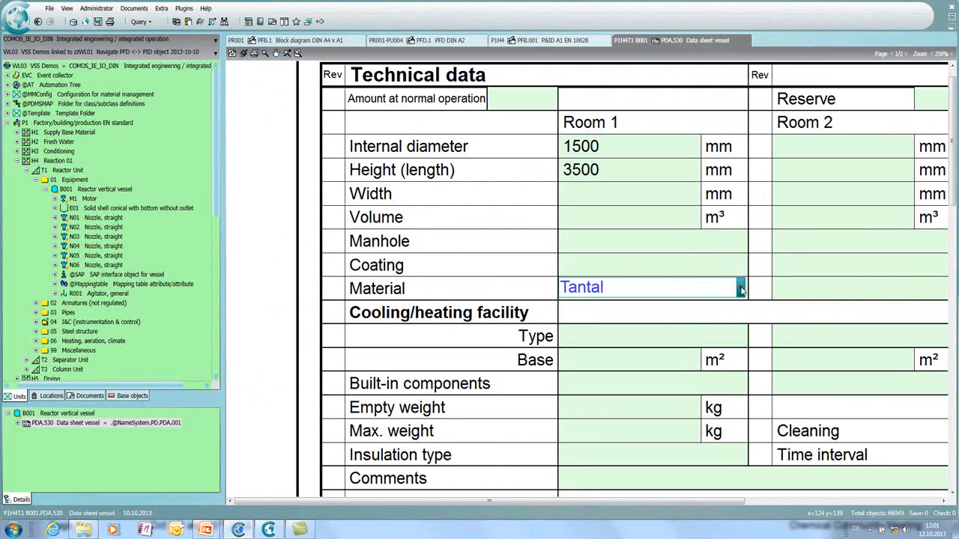
left_click(741, 289)
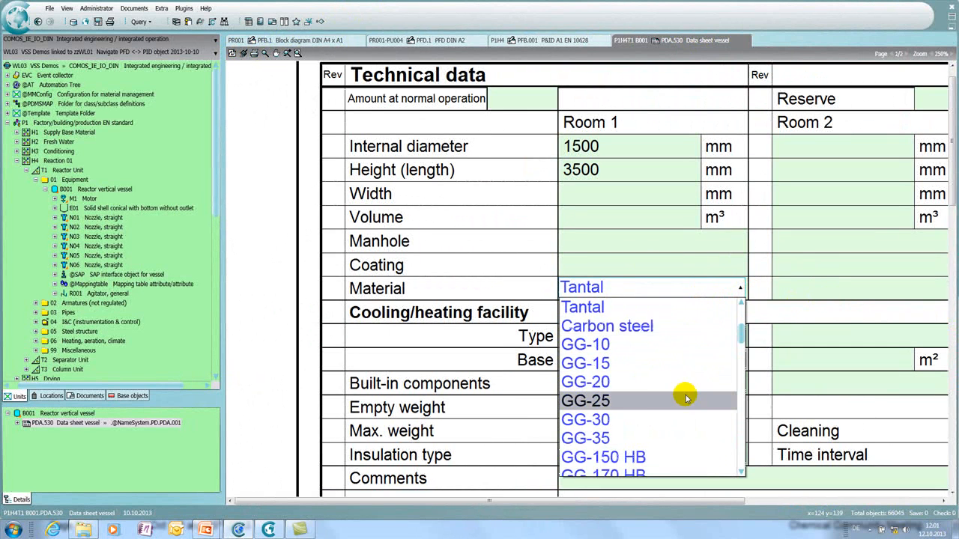
scroll(685, 399, "down", 2)
scroll(686, 399, "up", 4)
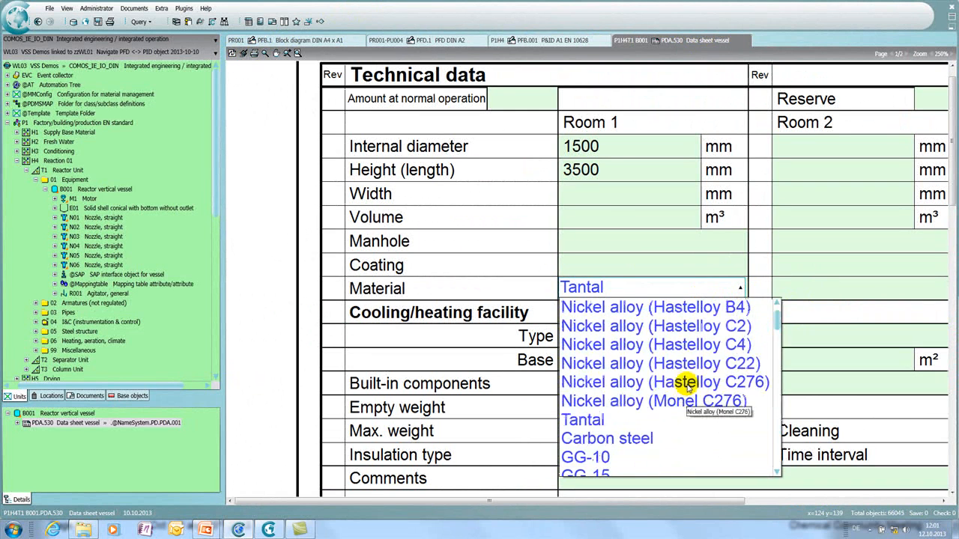
left_click(646, 440)
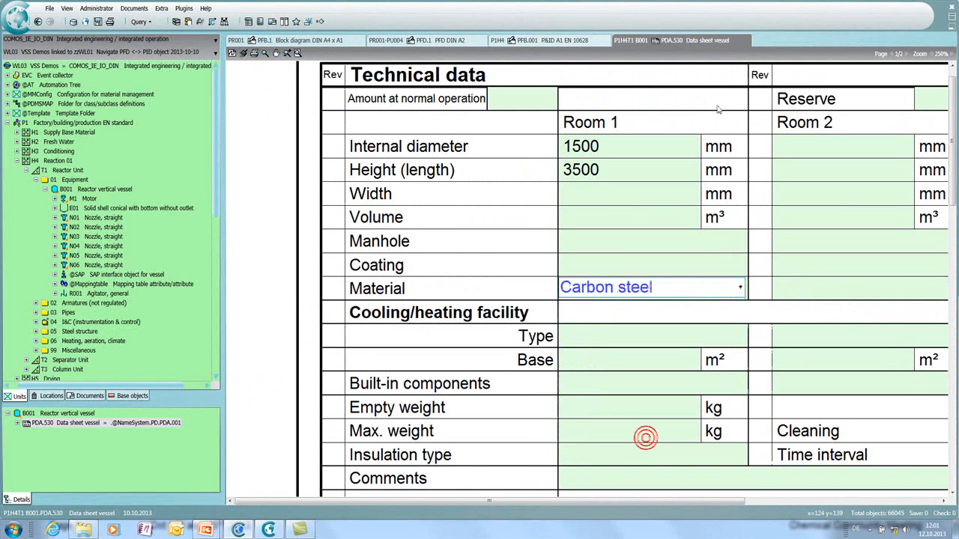
left_click(747, 39)
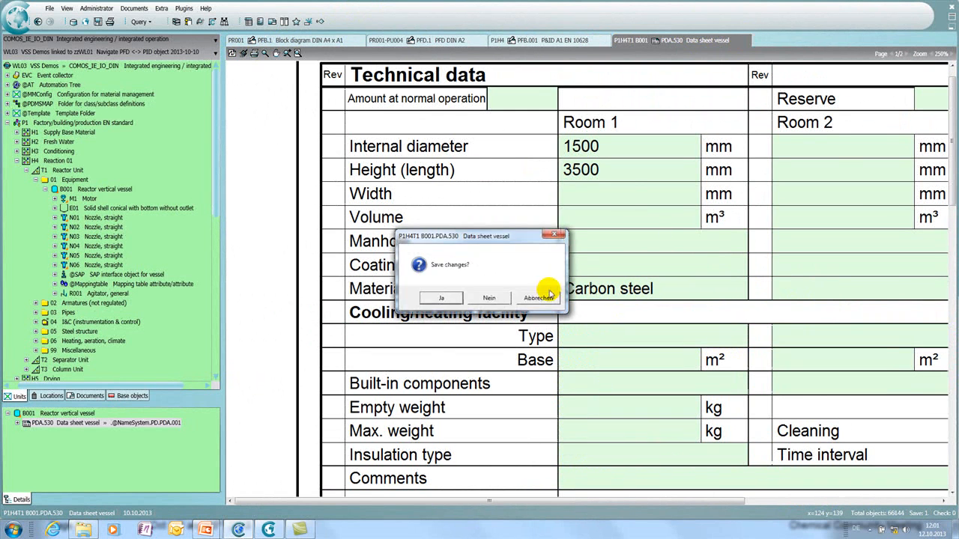
left_click(429, 300)
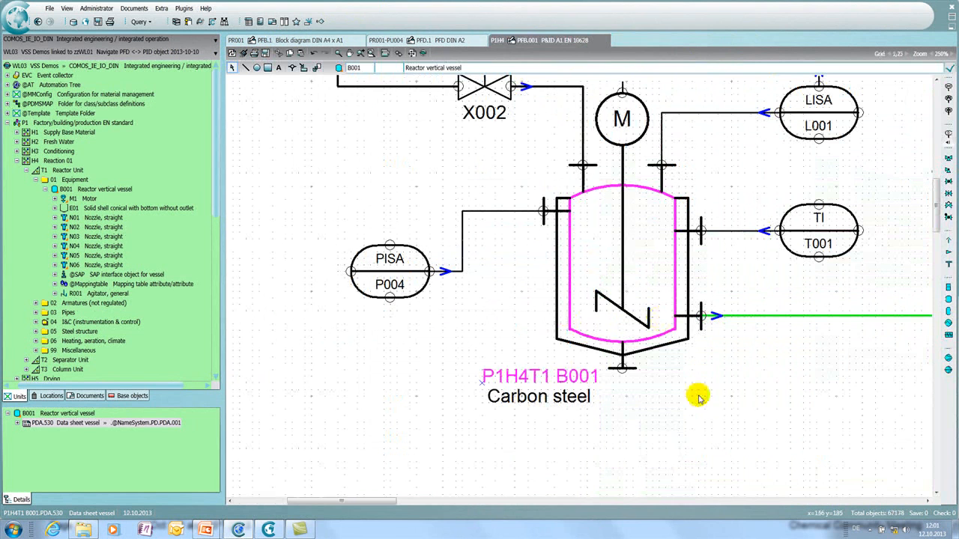
Navigate from motor M1 of vessel B001 on the P&ID to the single-line circuit diagram EFA.002.
left_click(528, 402)
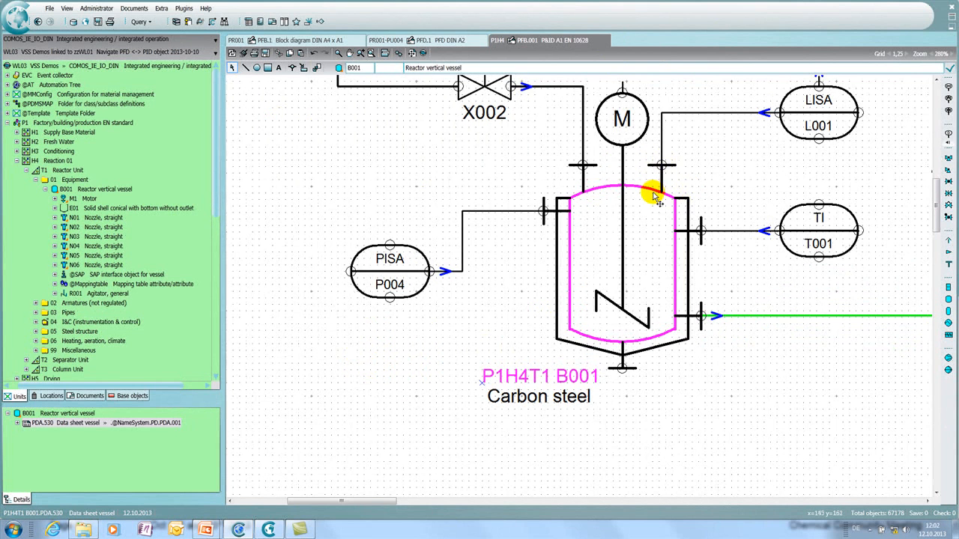
right_click(630, 123)
mouse_move(681, 243)
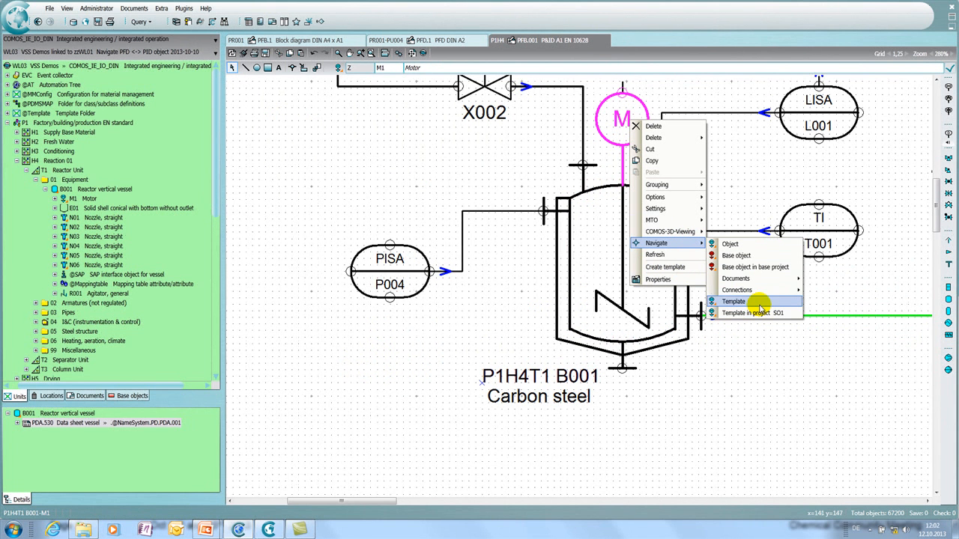
mouse_move(742, 279)
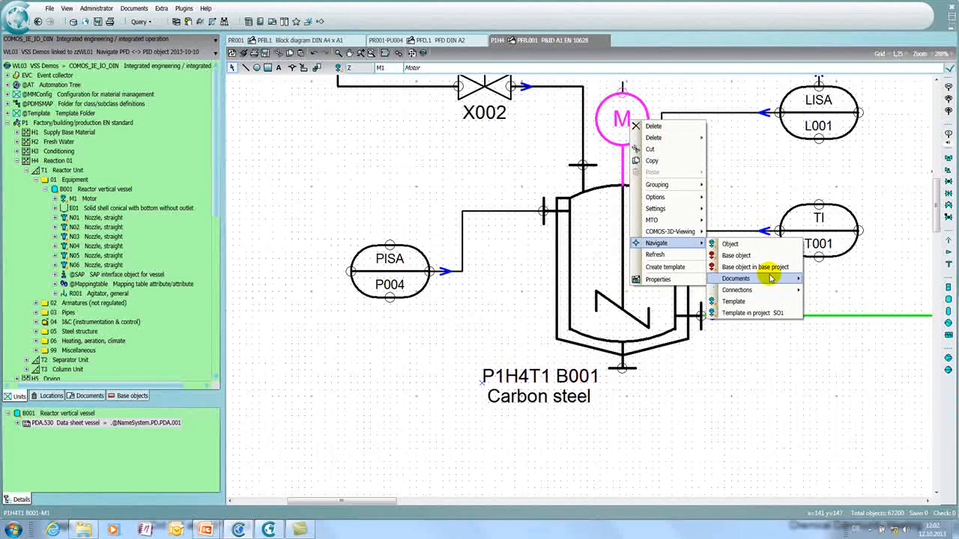
left_click(768, 278)
left_click(639, 304)
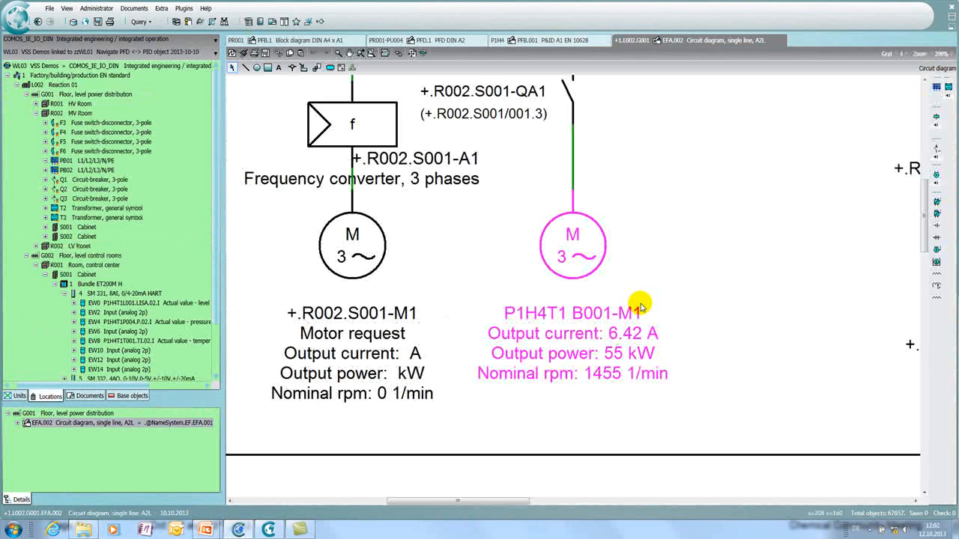
Navigate from motor B001-M1 on the single-line diagram to circuit diagram +1.L002.G001.R002.S001.001 and examine its wiring.
scroll(689, 295, "down", 4)
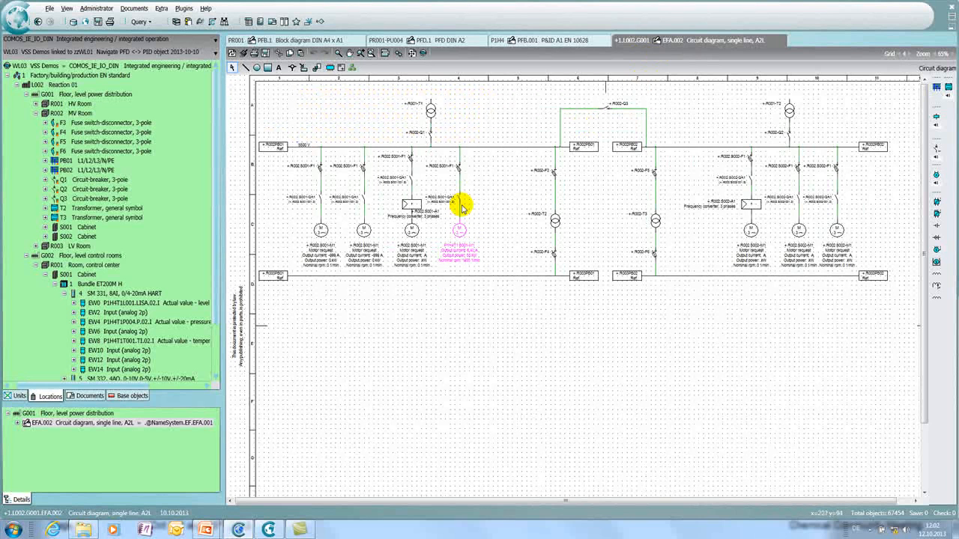
right_click(457, 251)
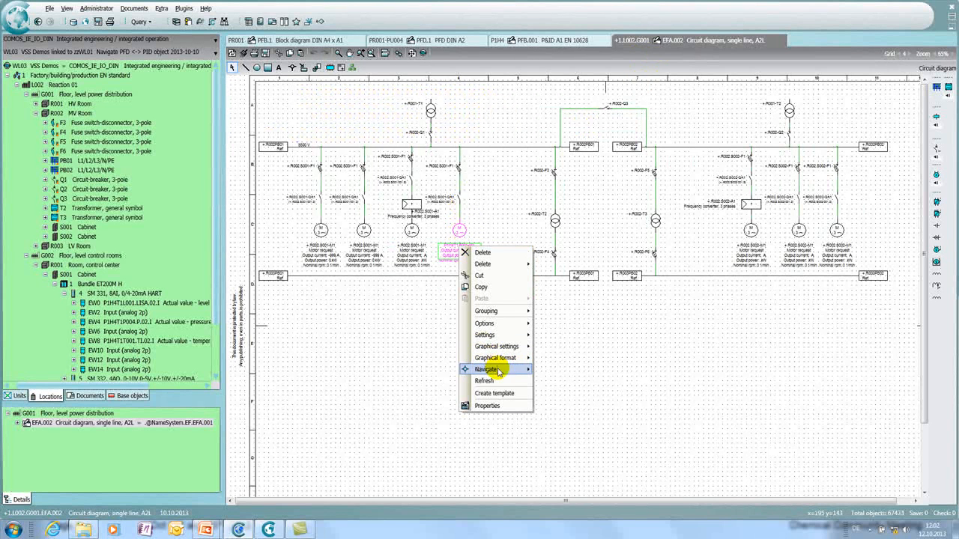
mouse_move(498, 372)
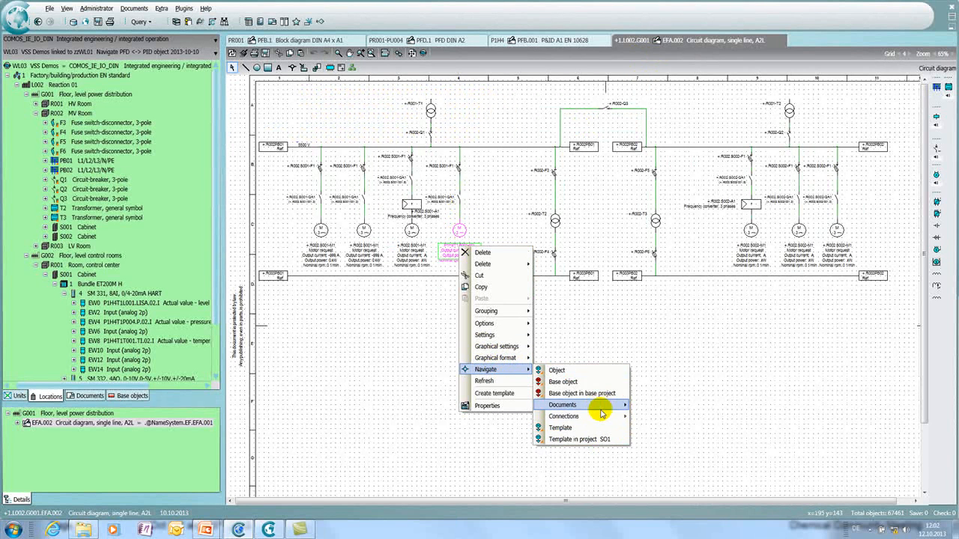
mouse_move(602, 408)
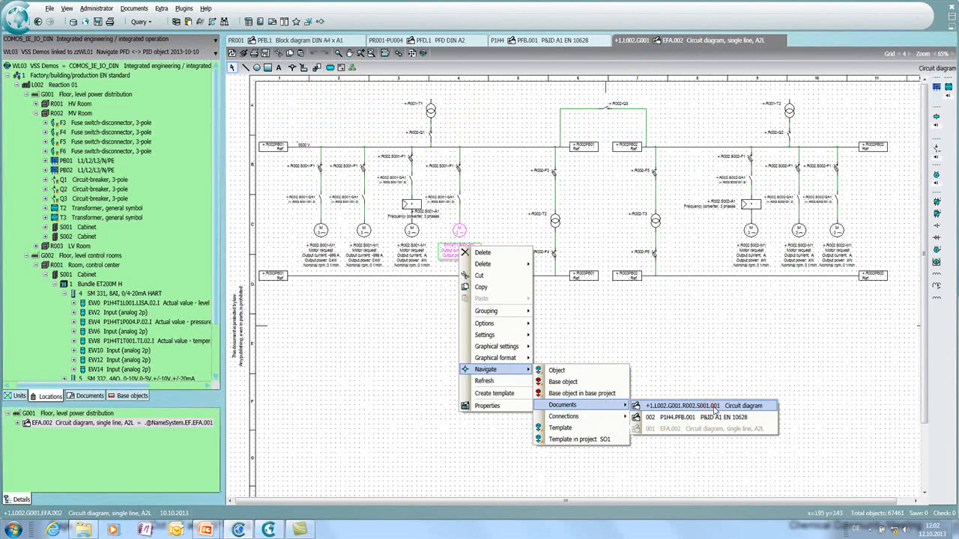
left_click(717, 407)
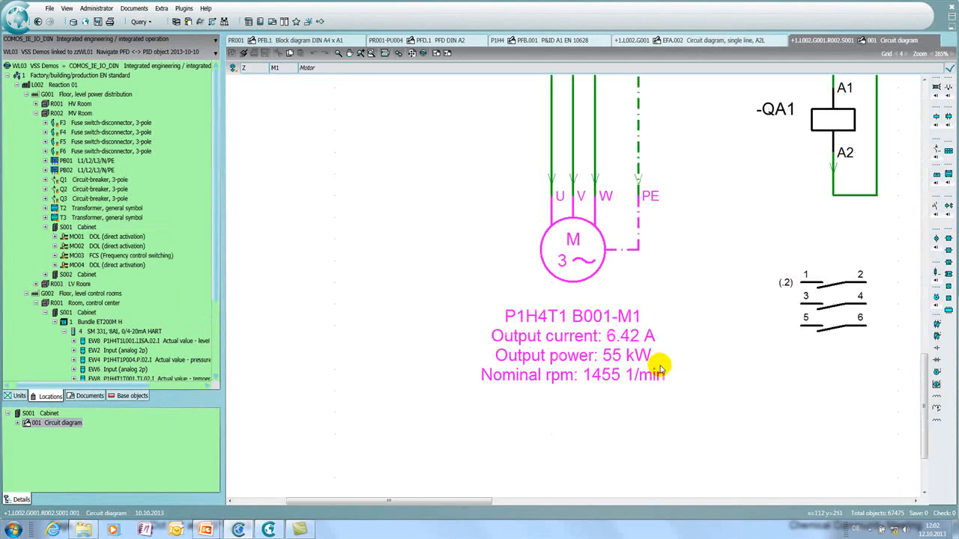
left_click(338, 235)
scroll(341, 238, "down", 3)
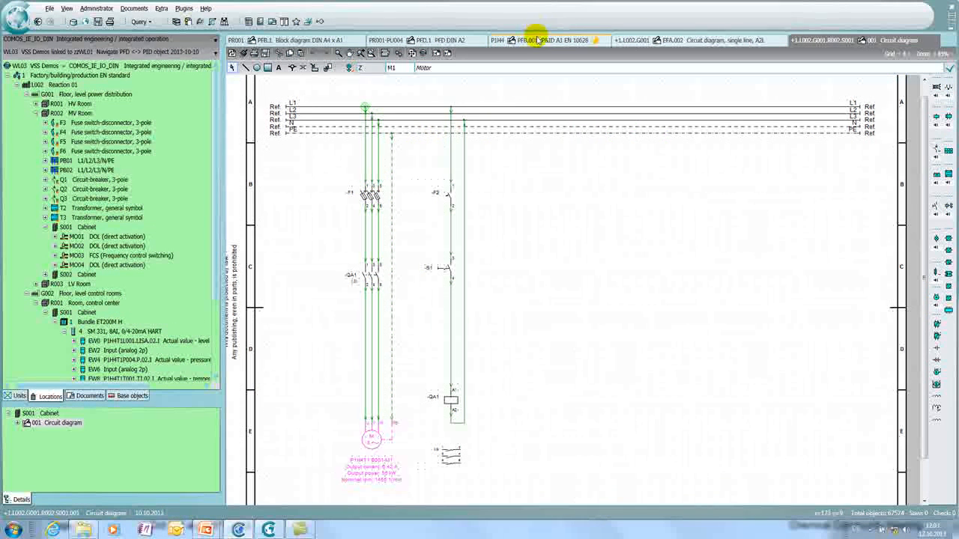
Dock the P&ID, single-line diagram EFA.002 and circuit diagram 001 side by side, with motor B001-M1 enlarged in both circuit diagrams.
left_click_drag(537, 39, 578, 271)
left_click_drag(577, 98, 426, 113)
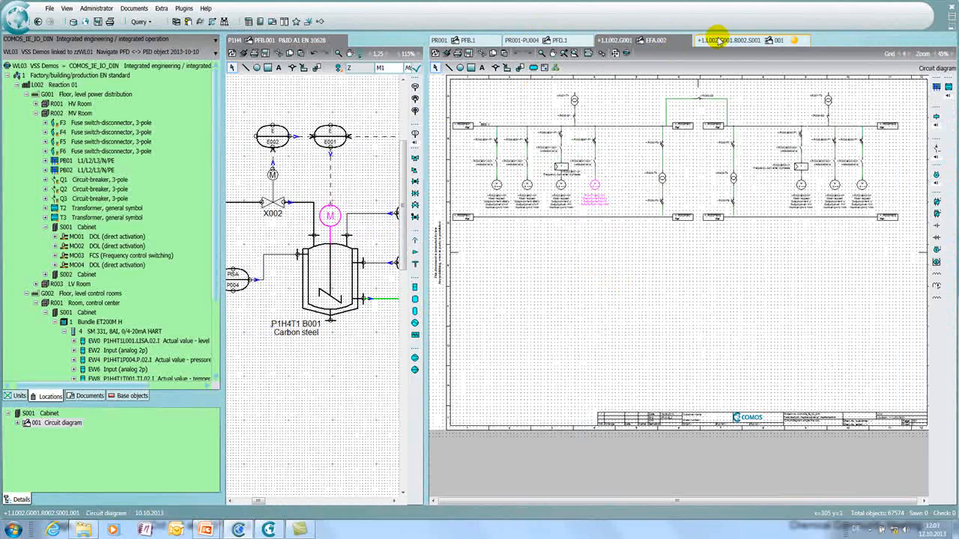
left_click_drag(718, 40, 678, 269)
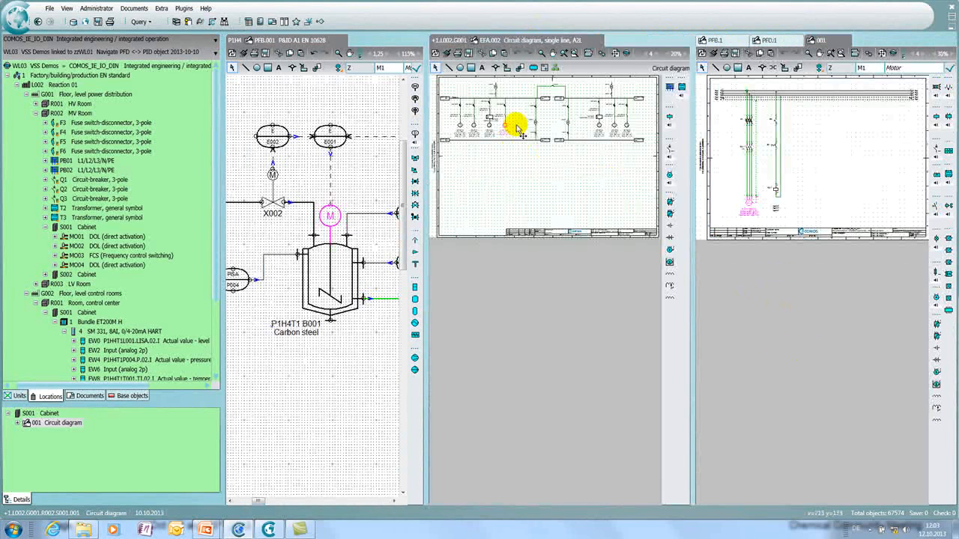
left_click_drag(490, 85, 522, 162)
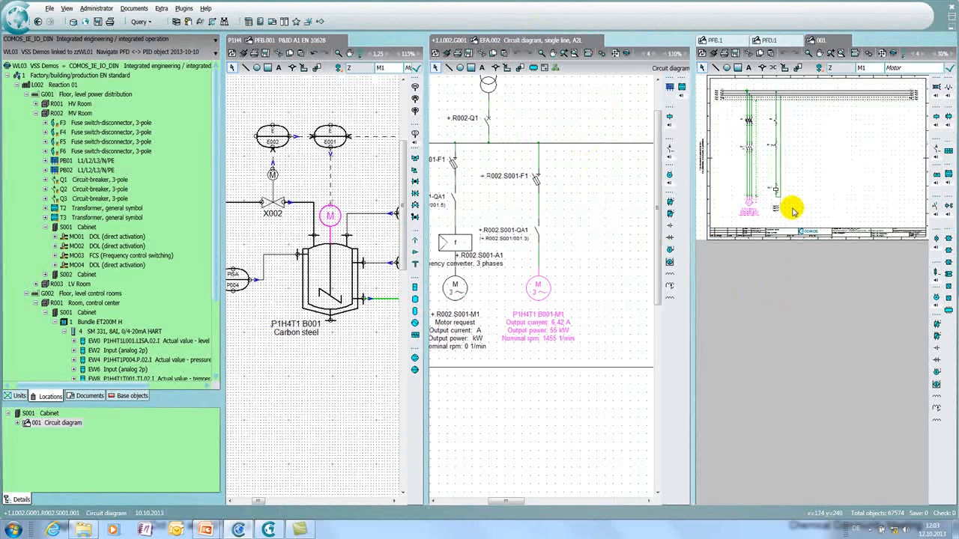
left_click(735, 167)
left_click_drag(770, 231, 770, 230)
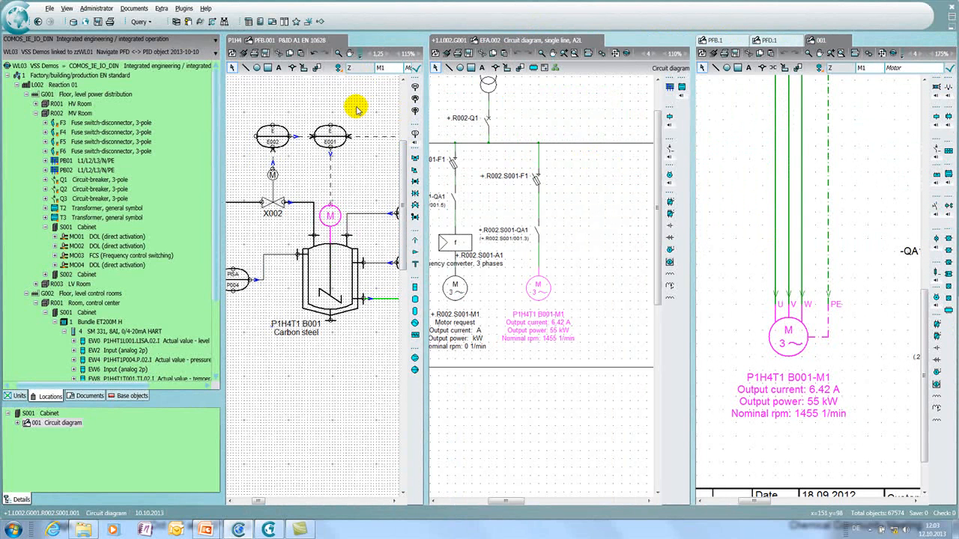
Rename vessel B001 to B099 on the P&ID and check its motor's label in the circuit diagrams.
left_click(331, 215)
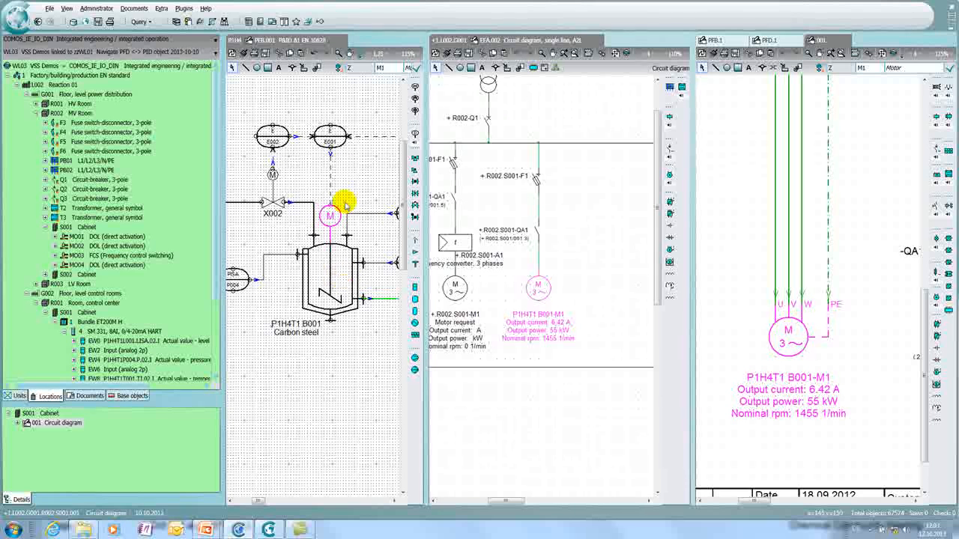
left_click(331, 216)
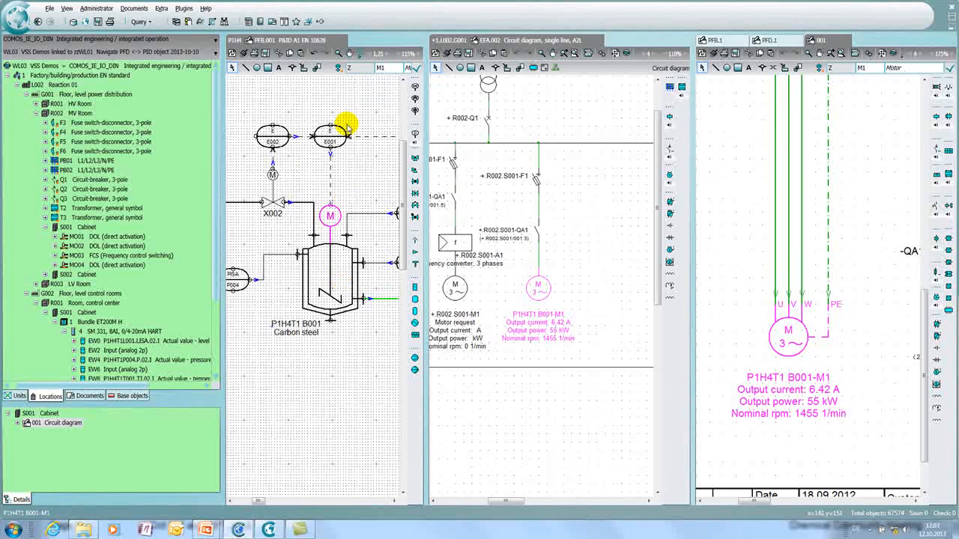
left_click(338, 68)
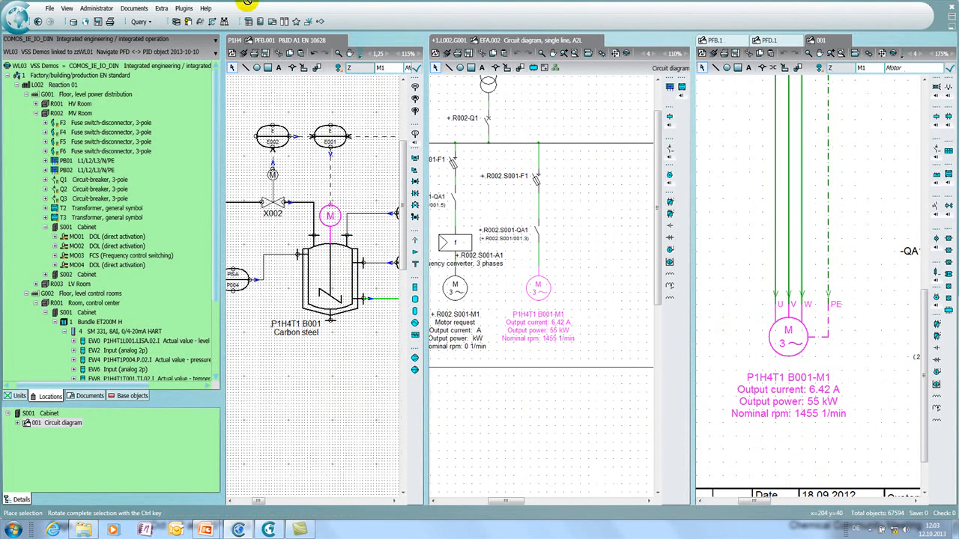
left_click(326, 311)
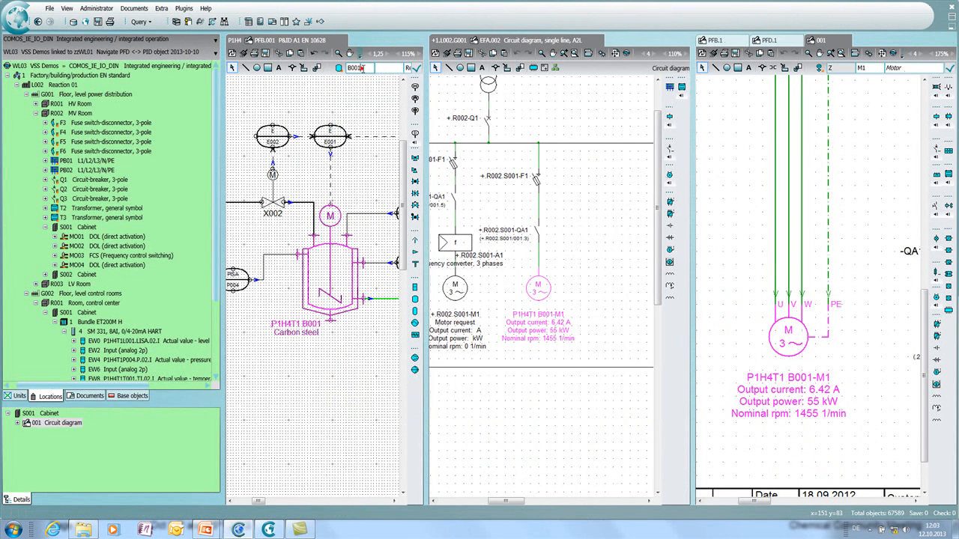
key("BackSpace")
type("99")
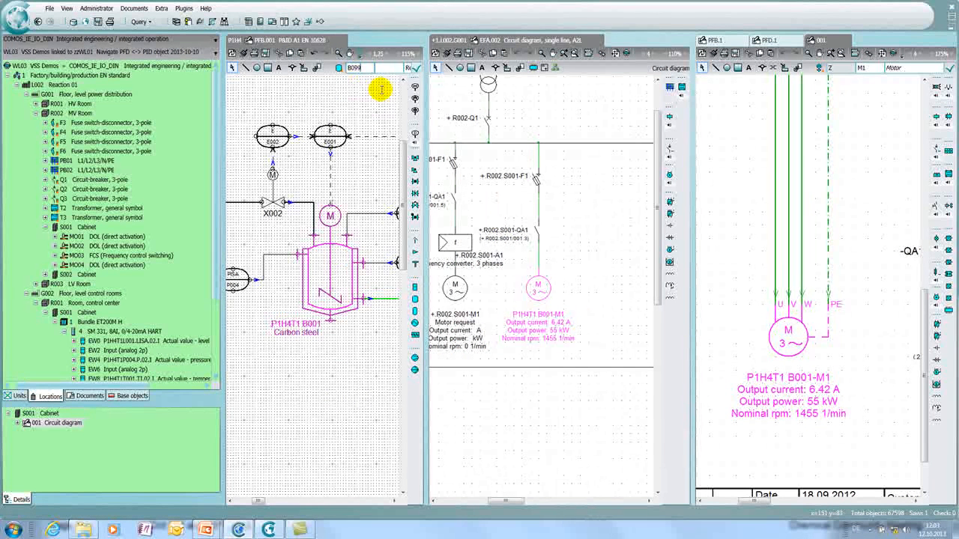
left_click(550, 321)
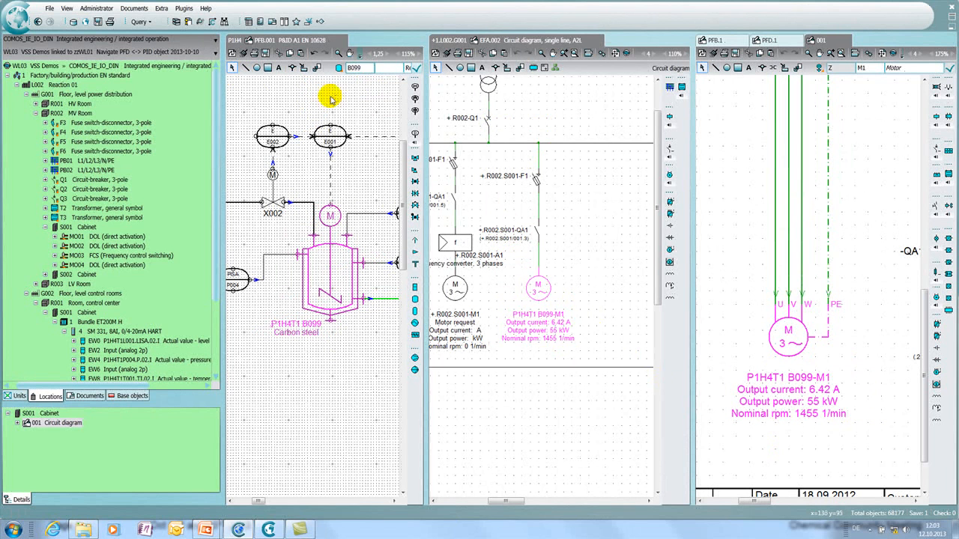
left_click(621, 283)
left_click(541, 294)
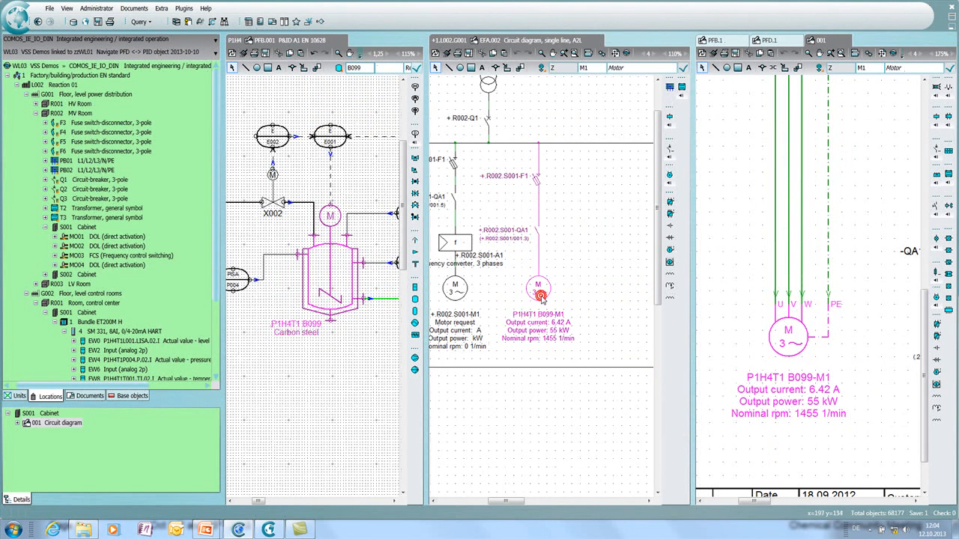
Rename the reactor vessel on the P&ID back to B001.
left_click(353, 67)
type("1")
key("Return")
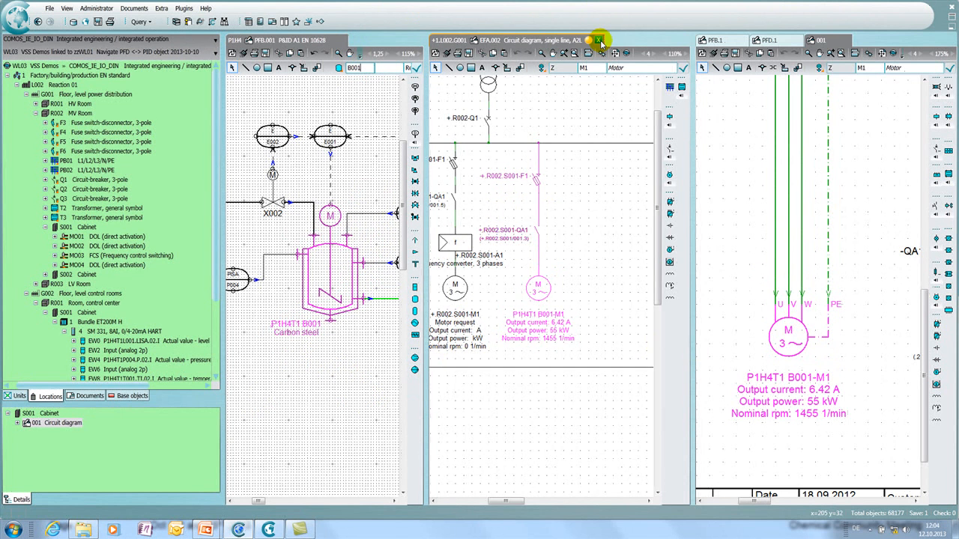
Close the single-line diagram EFA.002 and circuit diagram 001.
left_click(601, 40)
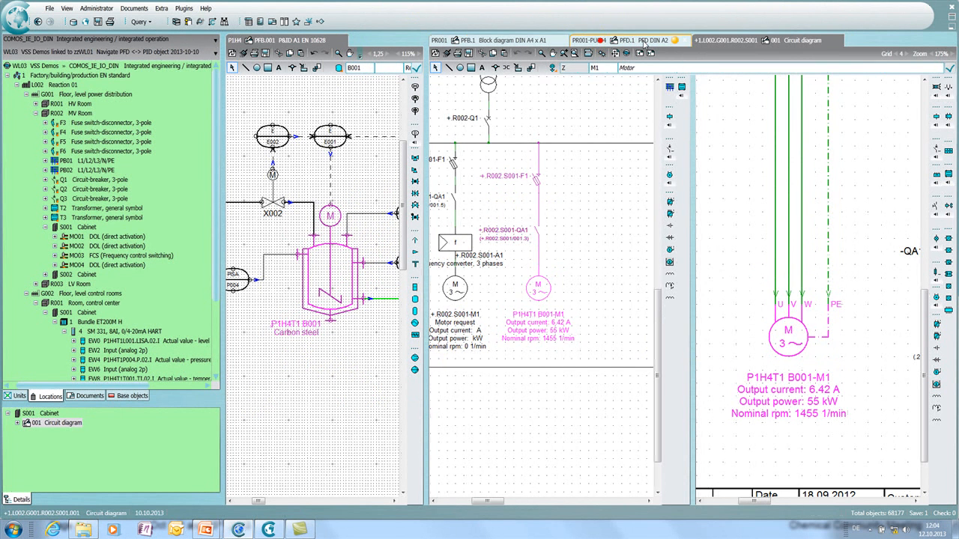
left_click(838, 40)
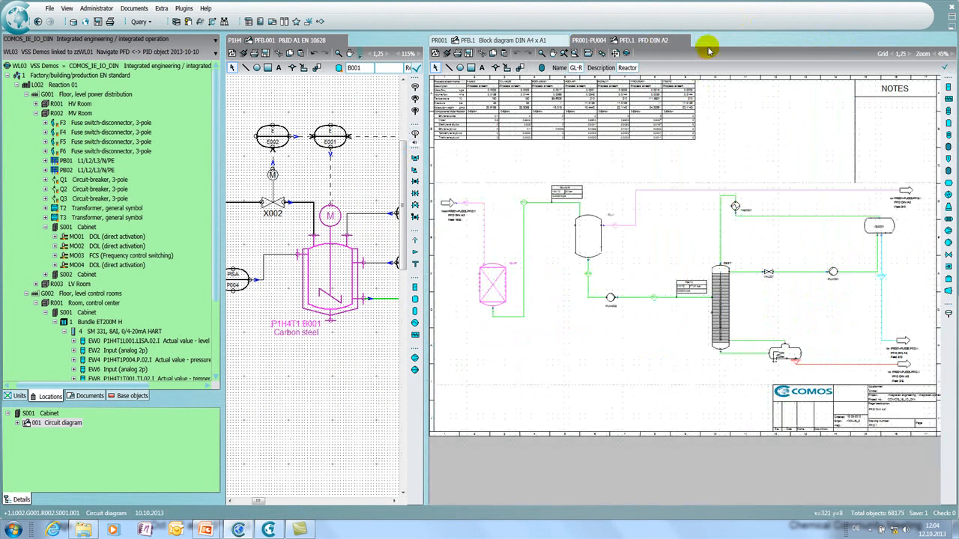
Close the PFD and block diagram, and open position diagram EFS.001 for pressure measurement PISA P004 from the P&ID.
left_click(685, 40)
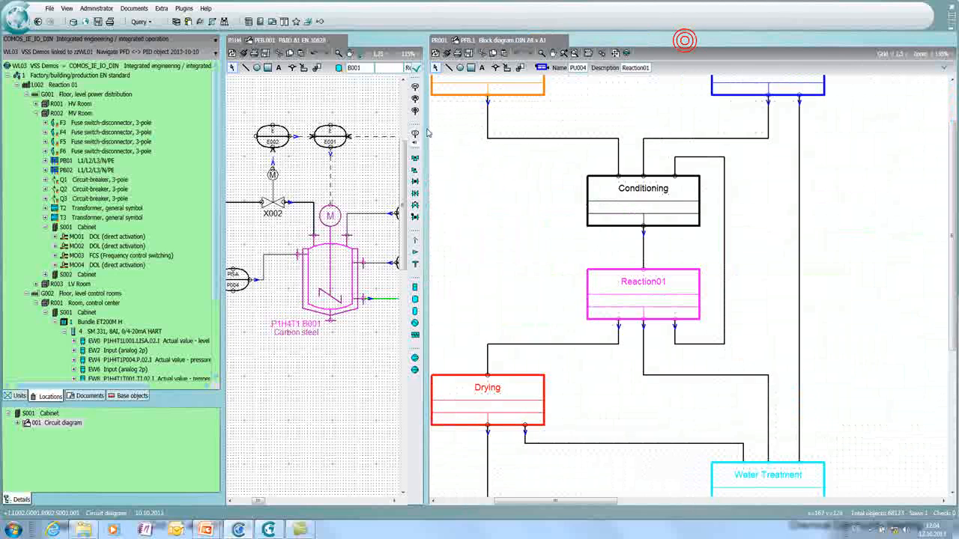
left_click(565, 40)
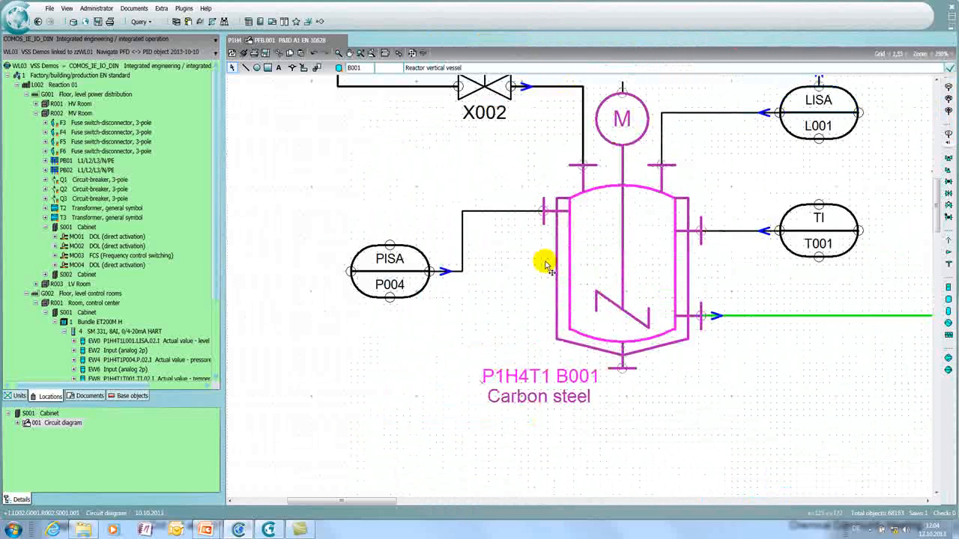
left_click(403, 279)
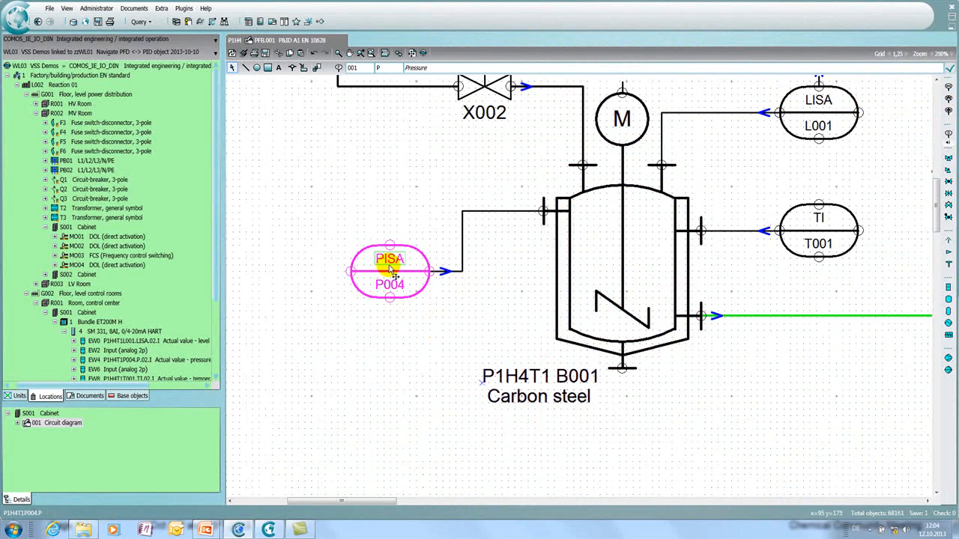
right_click(390, 267)
mouse_move(448, 416)
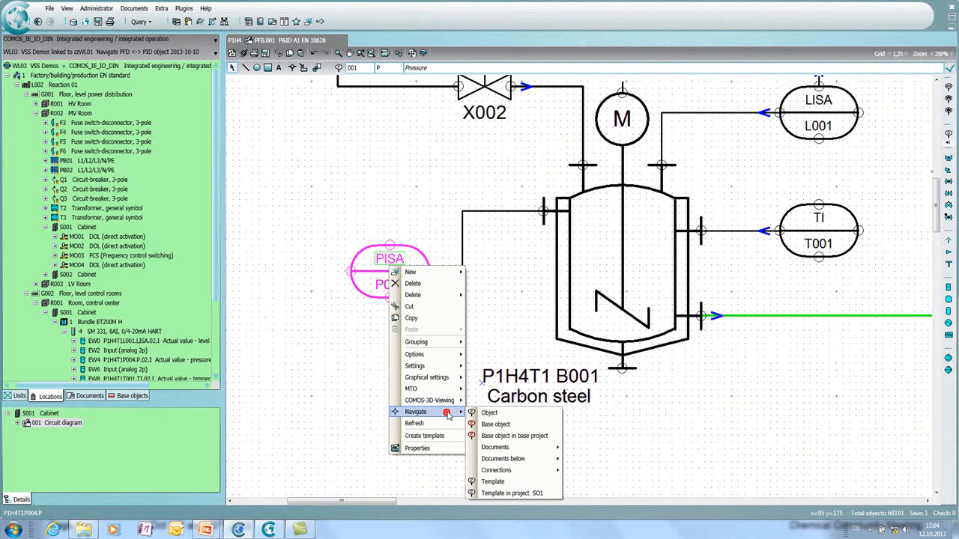
mouse_move(555, 460)
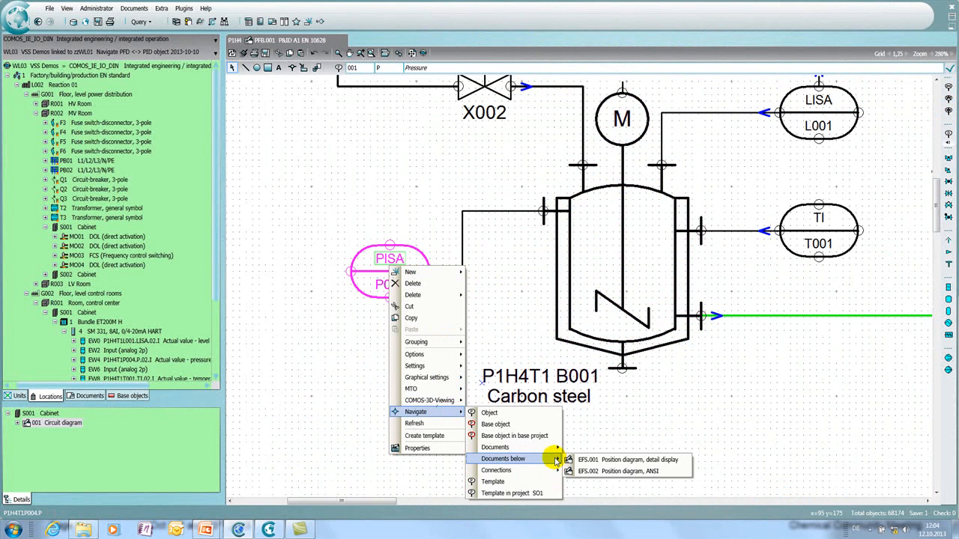
left_click(611, 459)
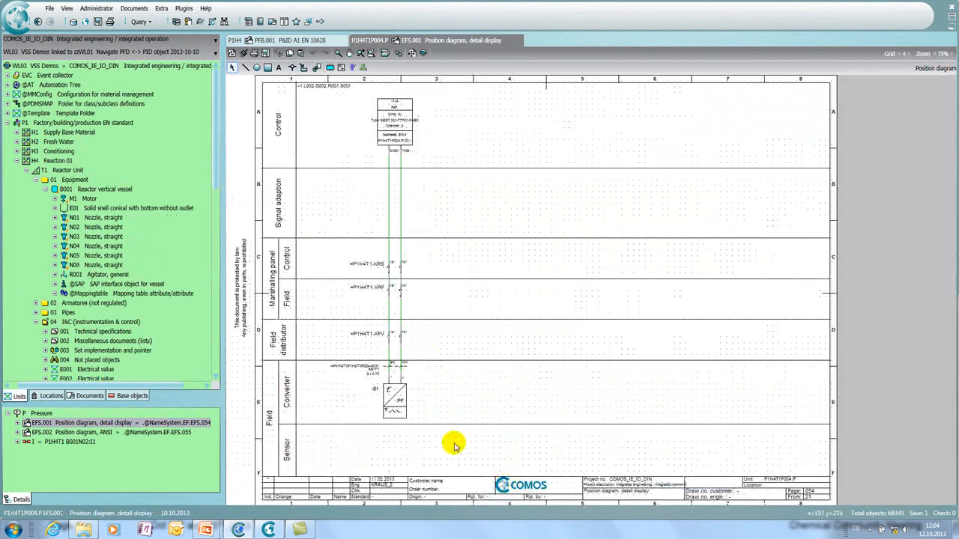
Open the element properties of converter B1 on the position diagram and review its device data.
left_click(391, 399)
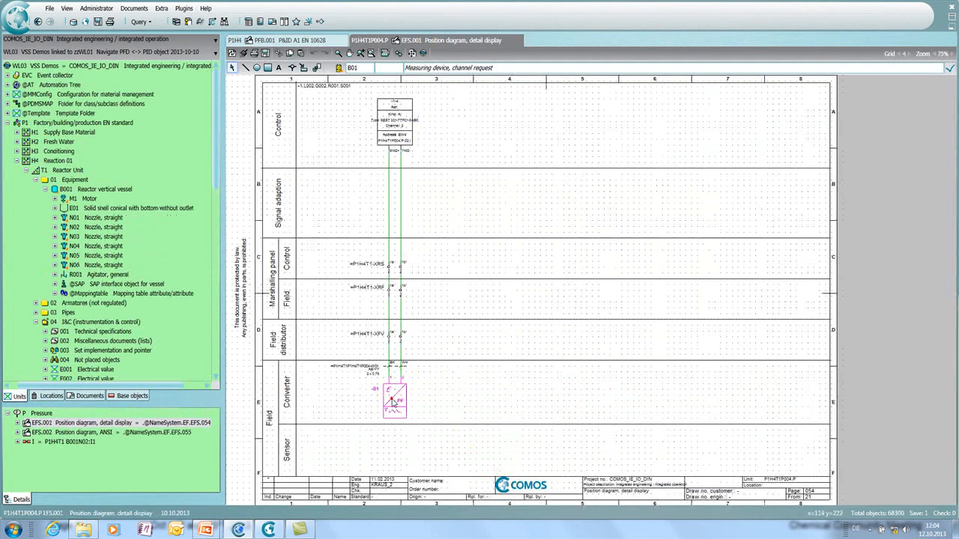
right_click(395, 401)
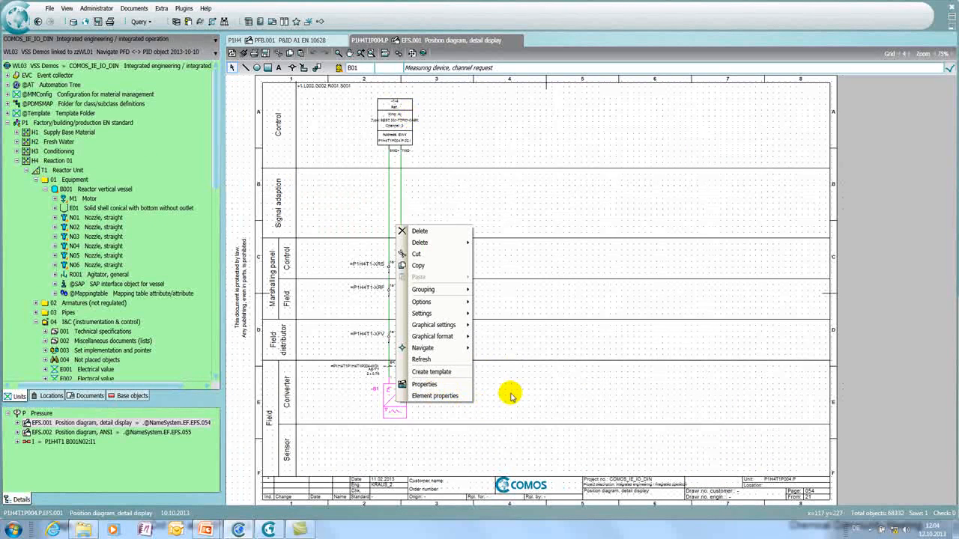
left_click(439, 395)
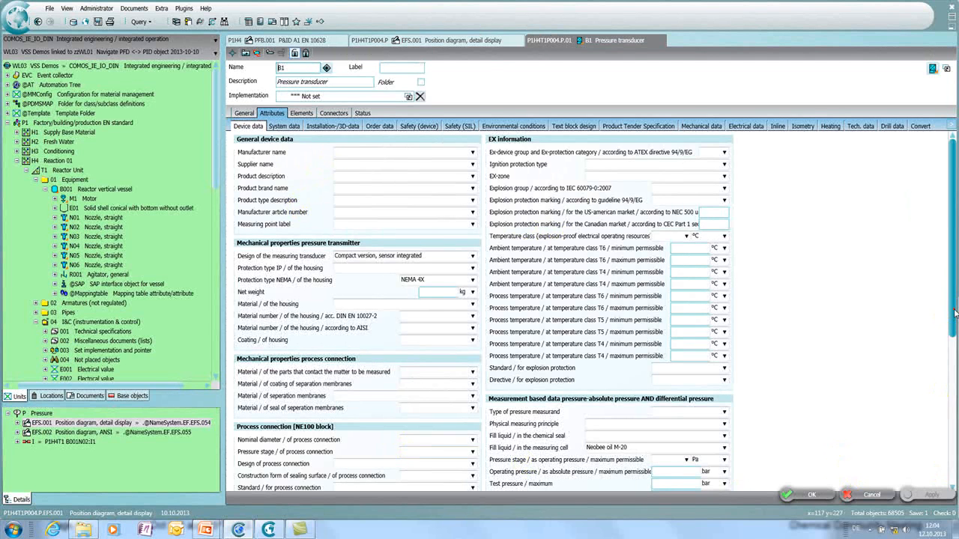
scroll(948, 309, "down", 3)
scroll(954, 309, "down", 2)
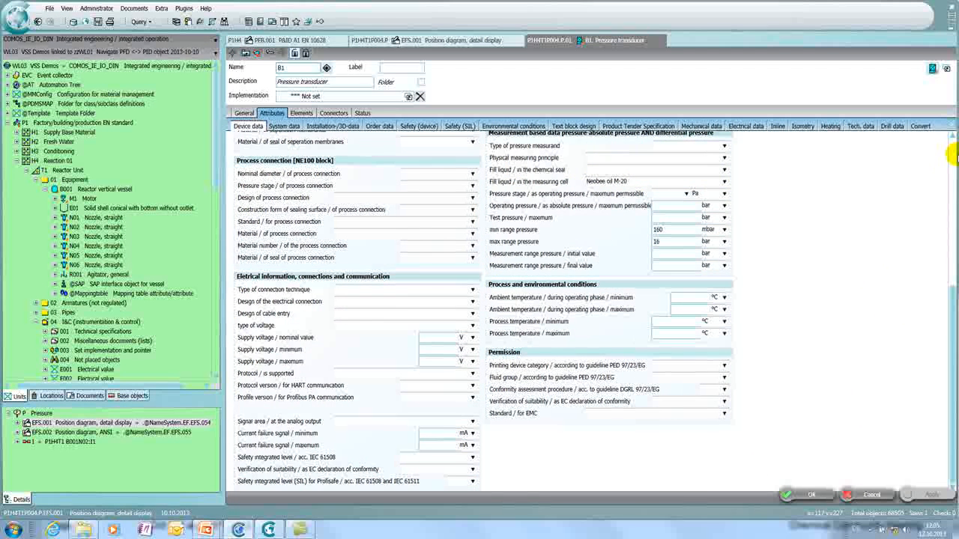
left_click(953, 153)
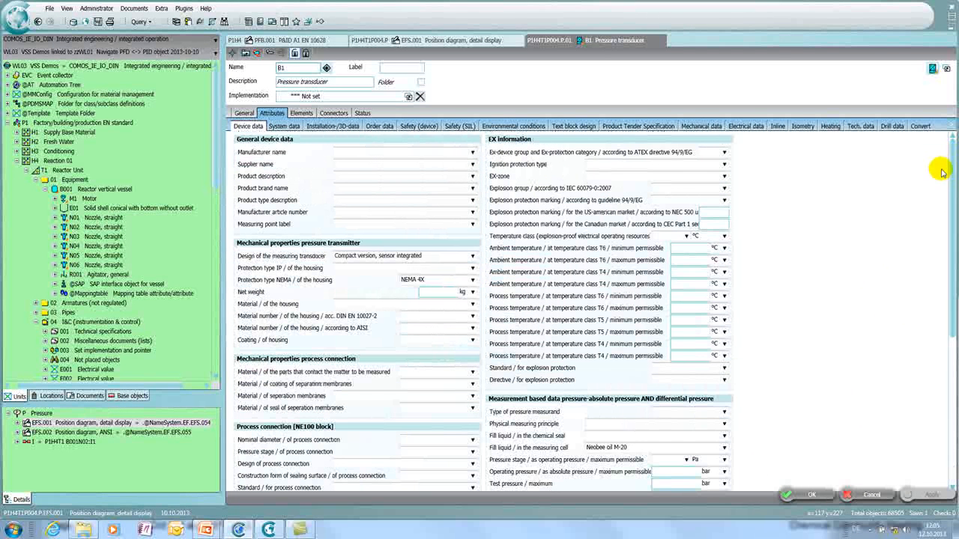
Look up a manufacturer device for transducer B1 in the Siemens Online Configurator and choose SITRANS P300 for configuration.
left_click(242, 113)
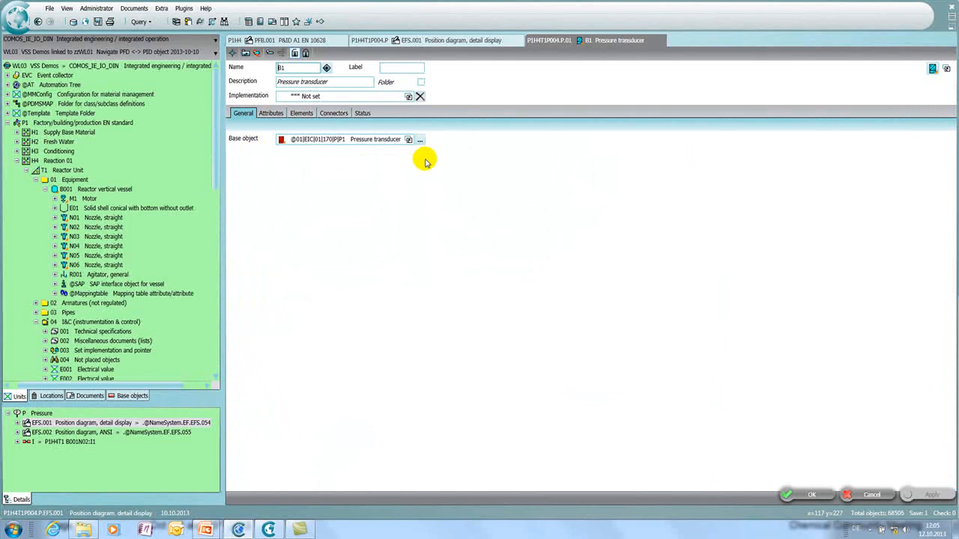
left_click(541, 279)
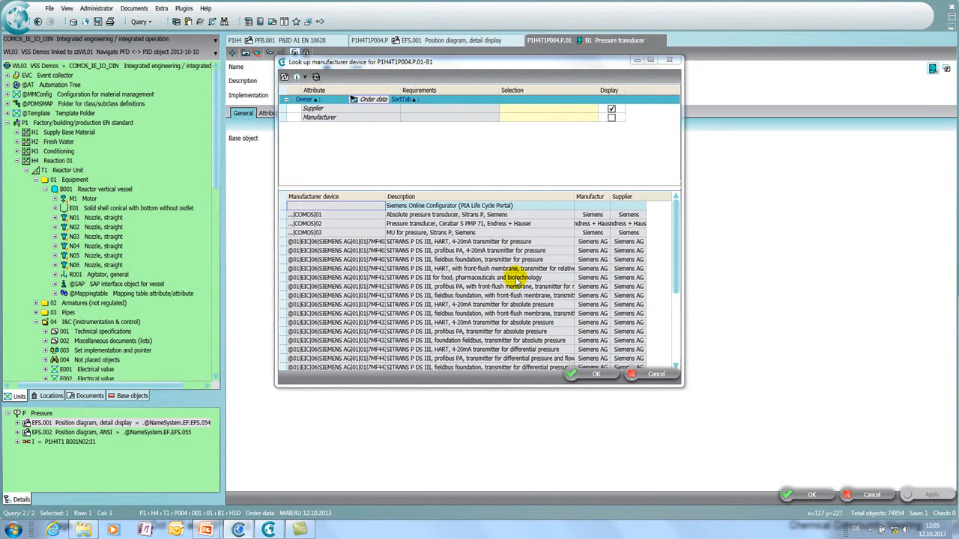
left_click(317, 78)
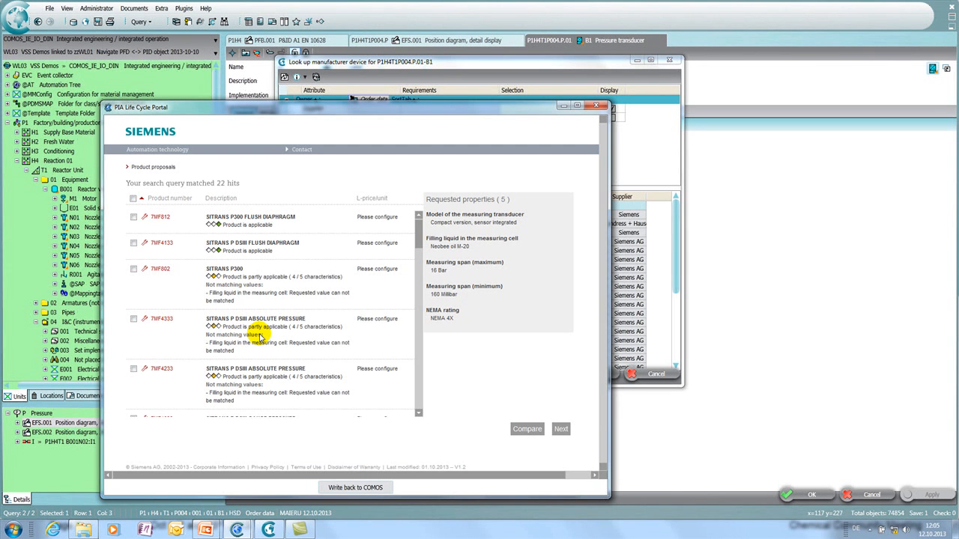
left_click(133, 270)
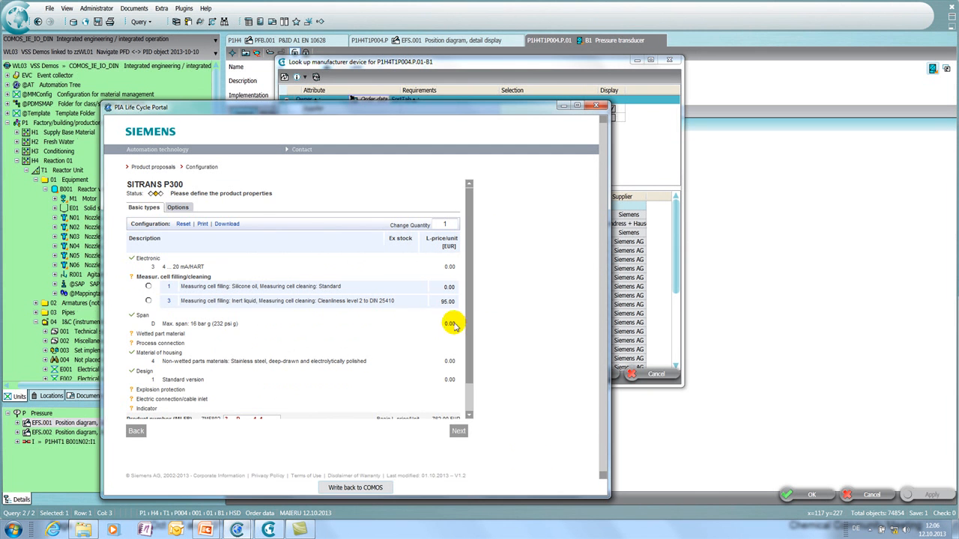
Configure the SITRANS P300 with silicone oil filling and standard cleaning, all-stainless-steel diaphragm and cell, G1/2 B connection shank, and no explosion protection.
left_click(149, 287)
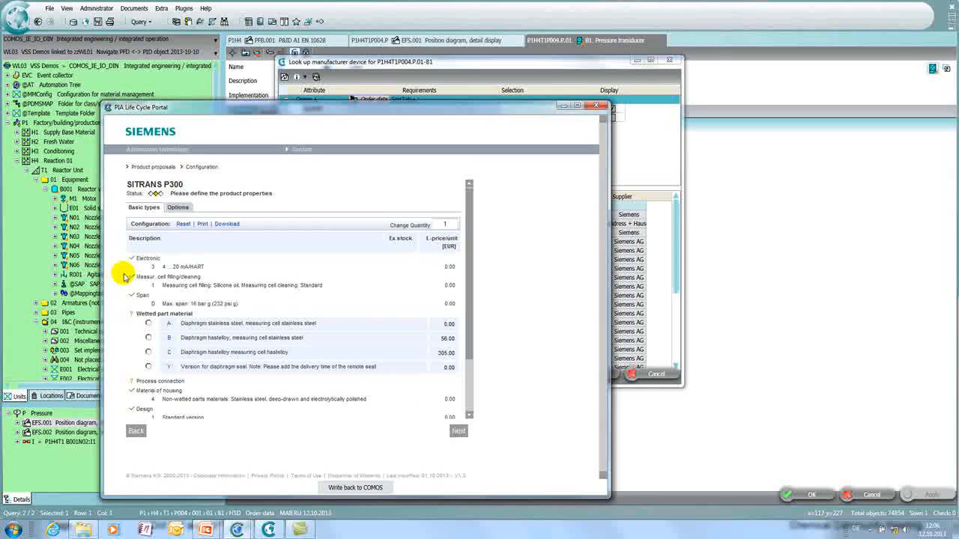
left_click(149, 325)
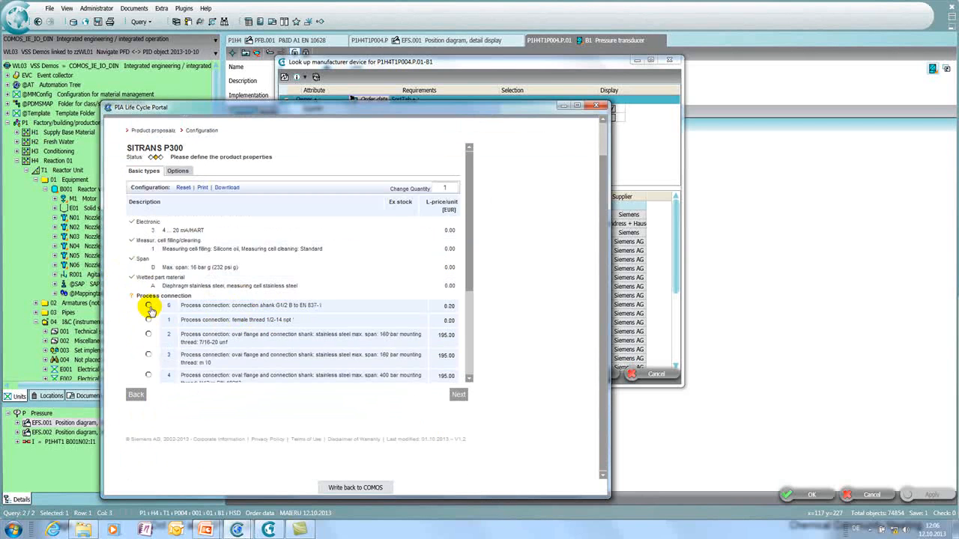
left_click(149, 308)
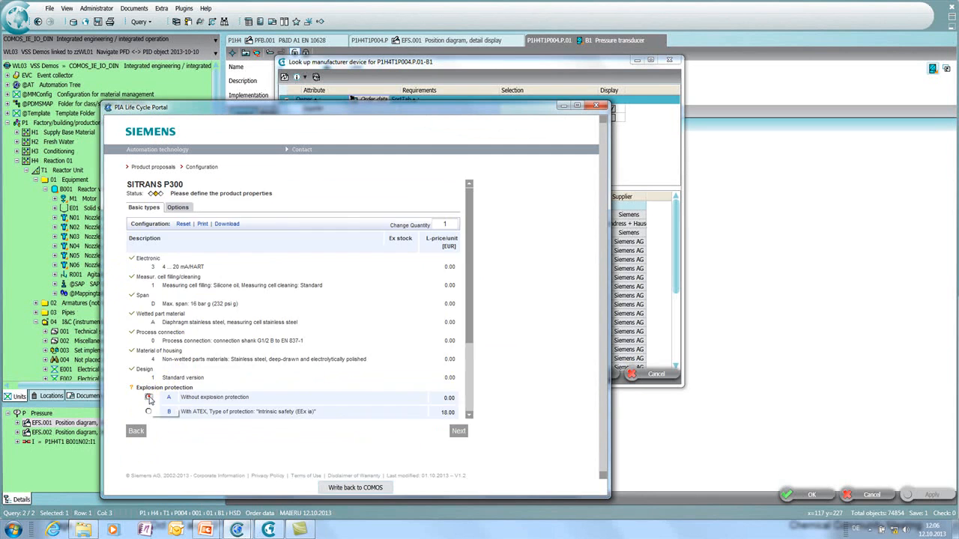
left_click(149, 399)
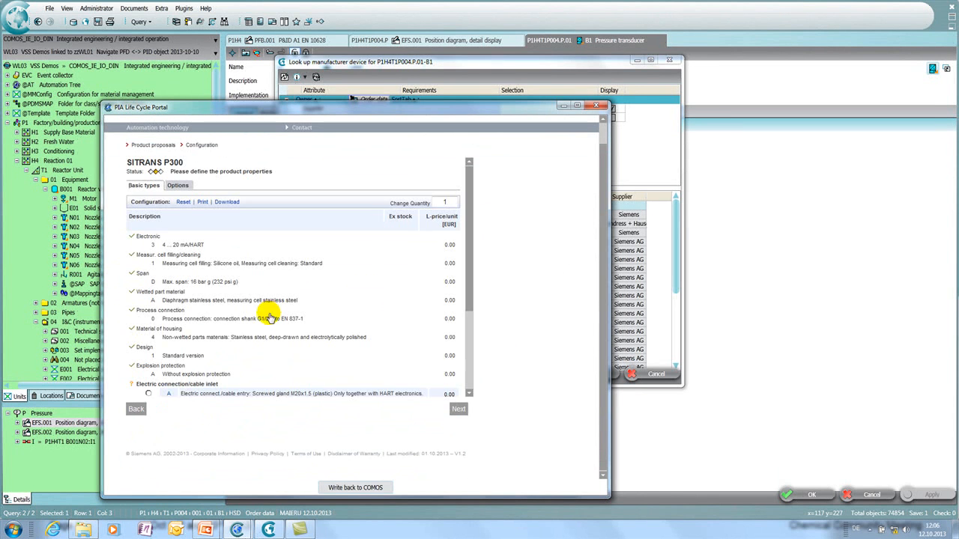
Select the plastic M20x1.5 screwed gland, the indicator without display with keys and closed lid, and option D12 for IP68 protection.
left_click(150, 392)
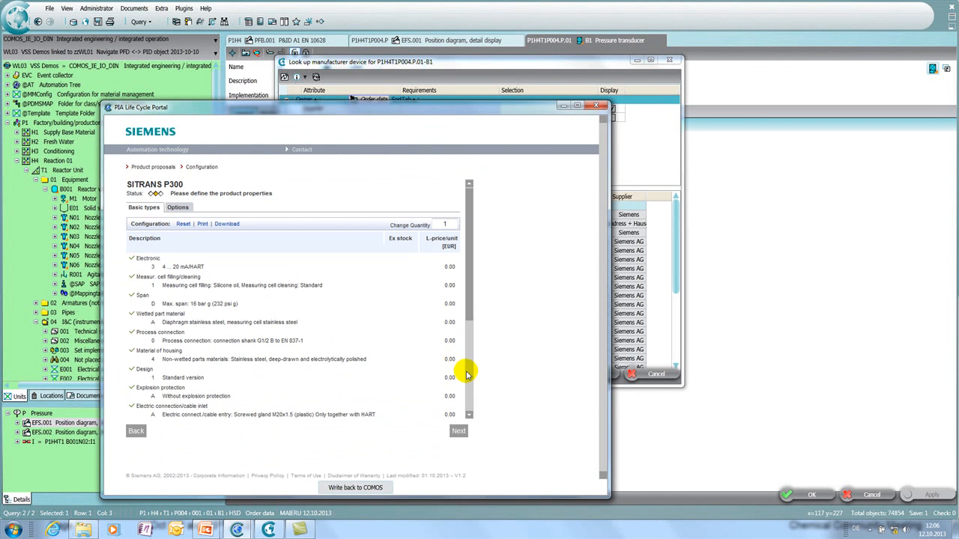
scroll(469, 372, "down", 2)
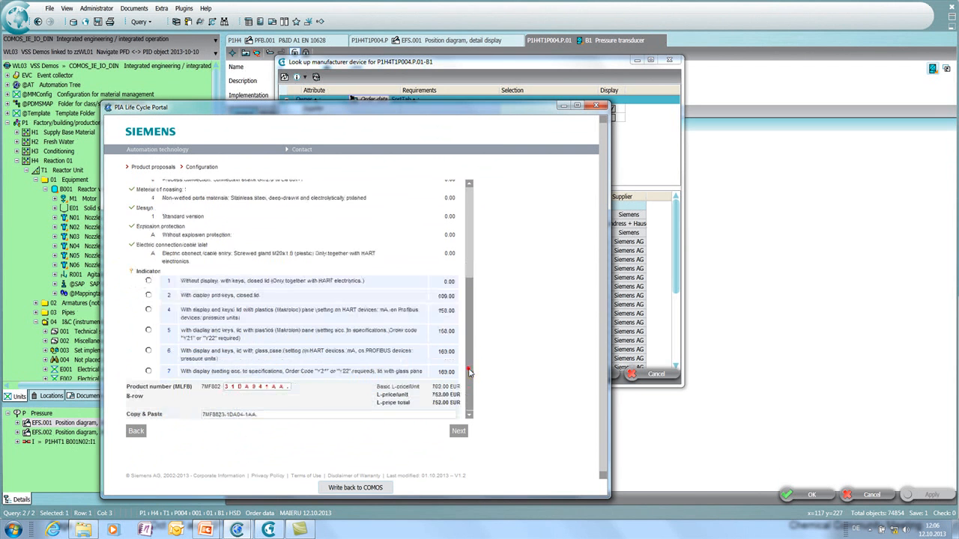
left_click(149, 282)
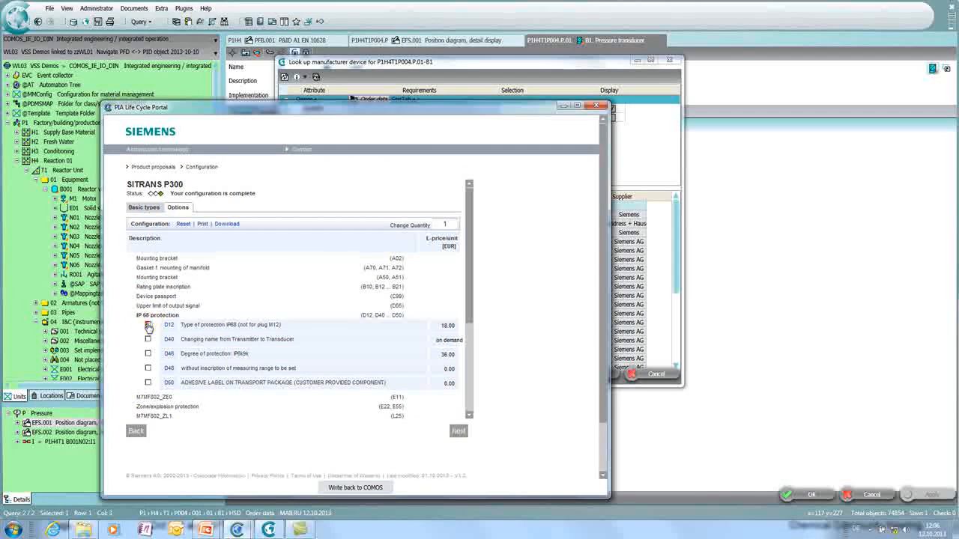
left_click(148, 324)
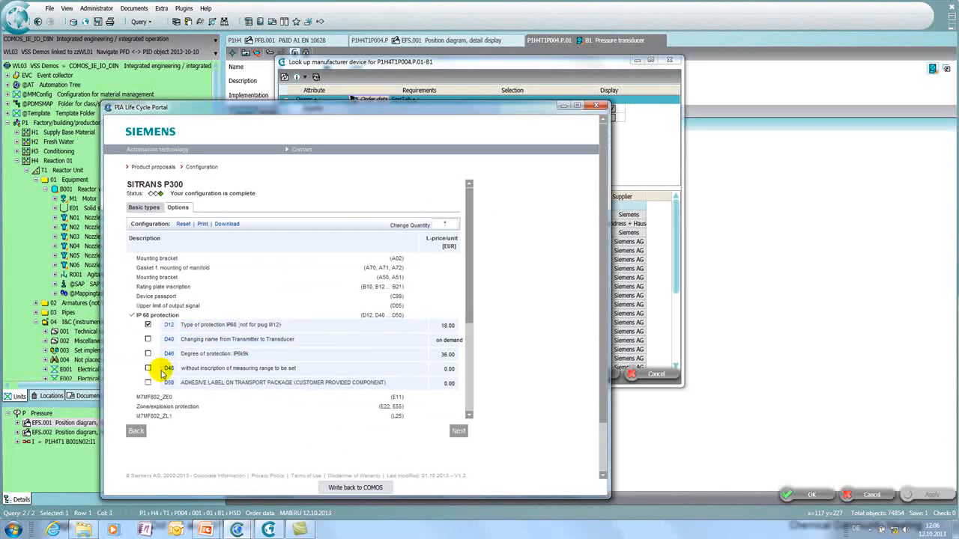
left_click(471, 405)
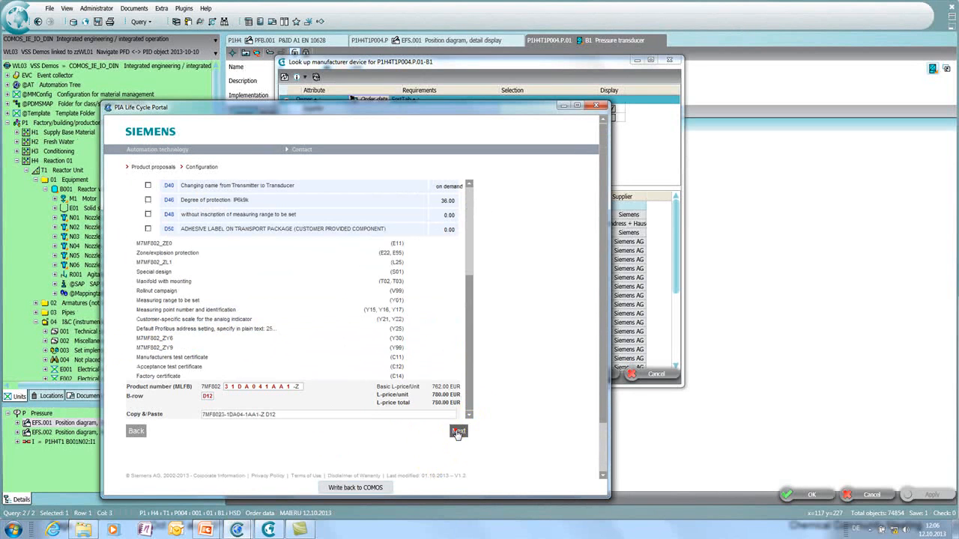
Write the SITRANS P300 configuration back to COMOS, then check the transducer's device data and close its properties.
left_click(343, 491)
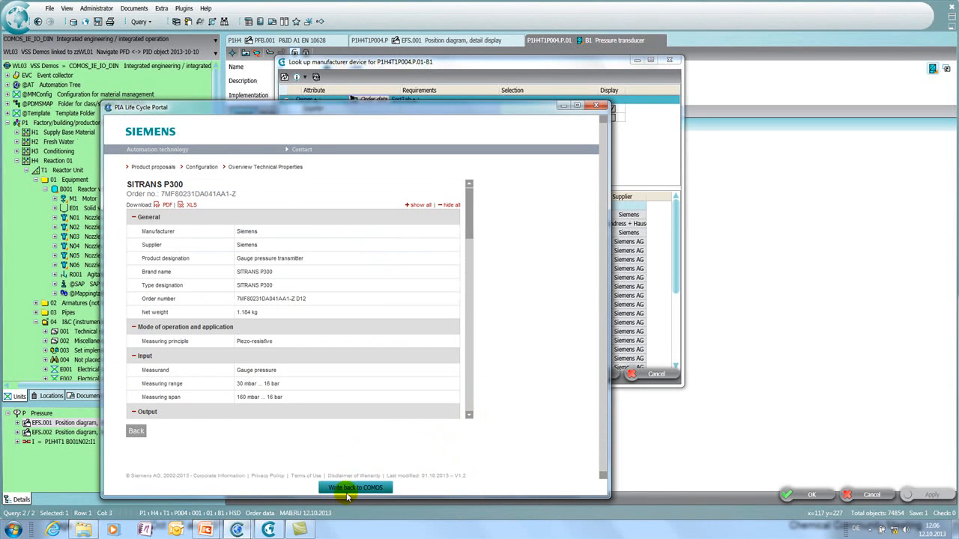
left_click(347, 493)
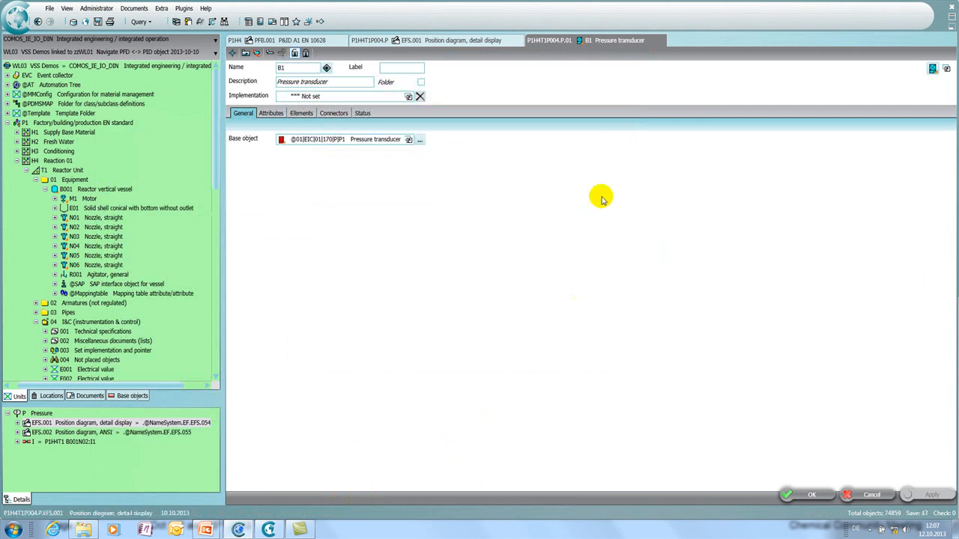
left_click(272, 114)
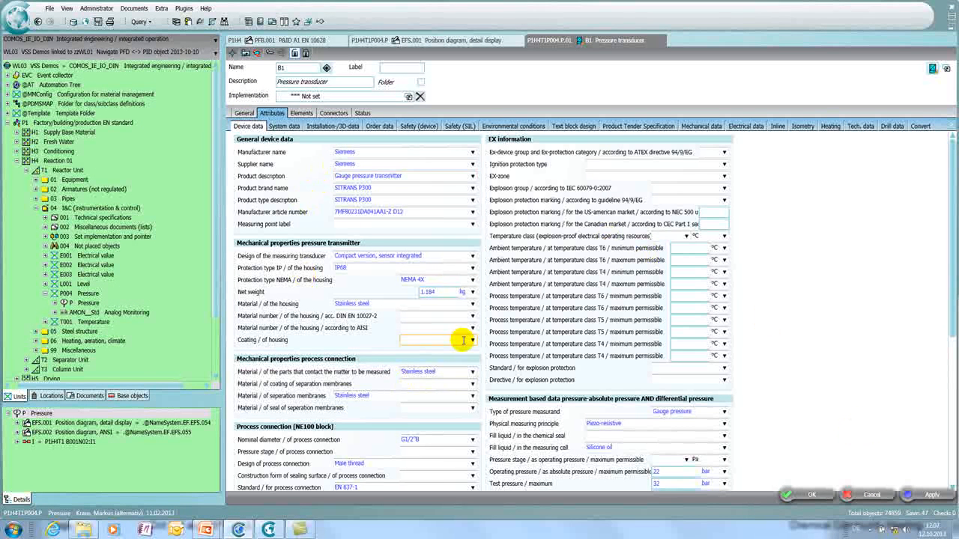
left_click(871, 496)
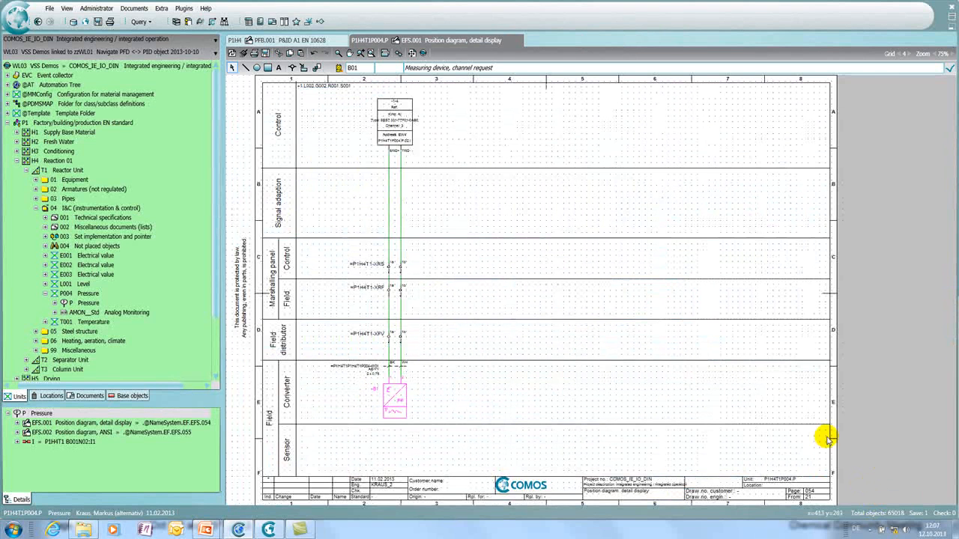
Navigate from the analog input in the position diagram's control section to its implementation in the locations tree.
left_click(398, 133)
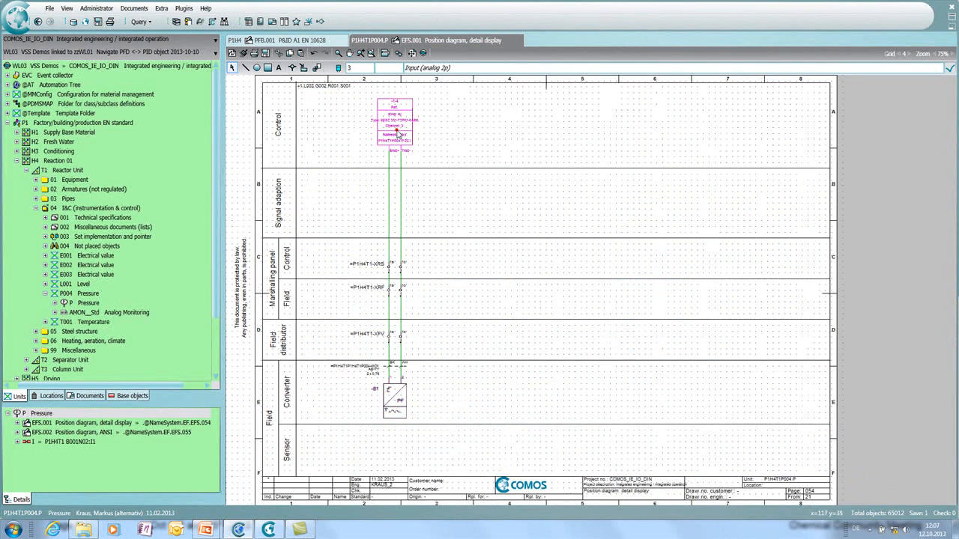
right_click(386, 129)
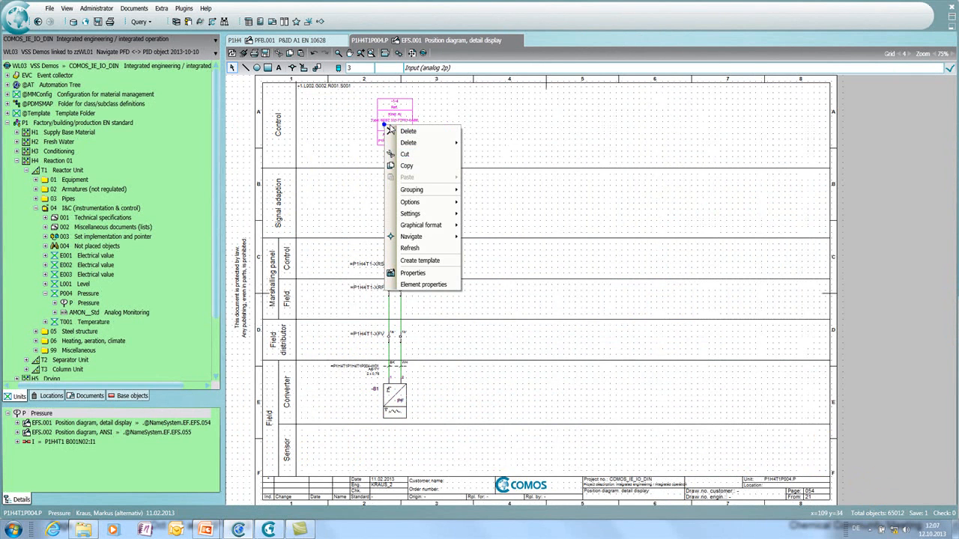
mouse_move(454, 238)
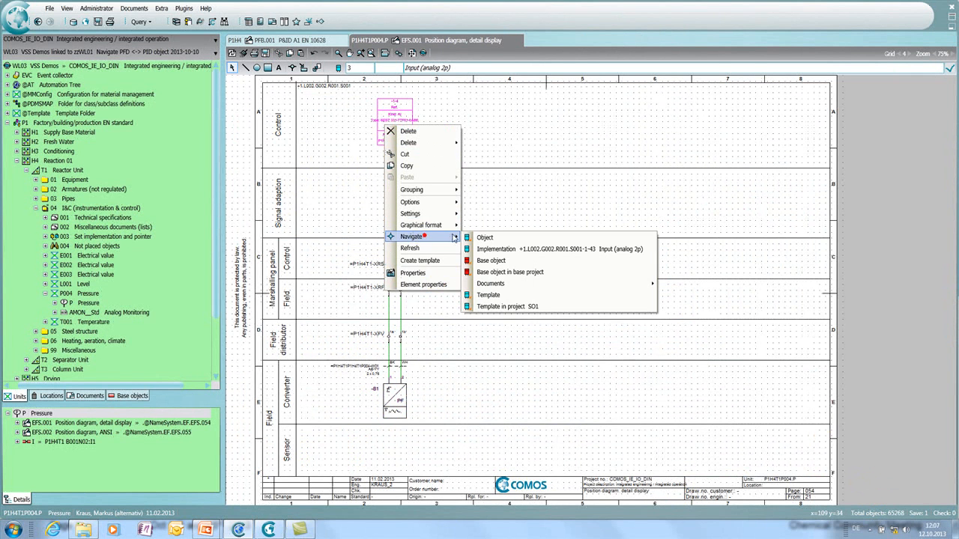
left_click(515, 248)
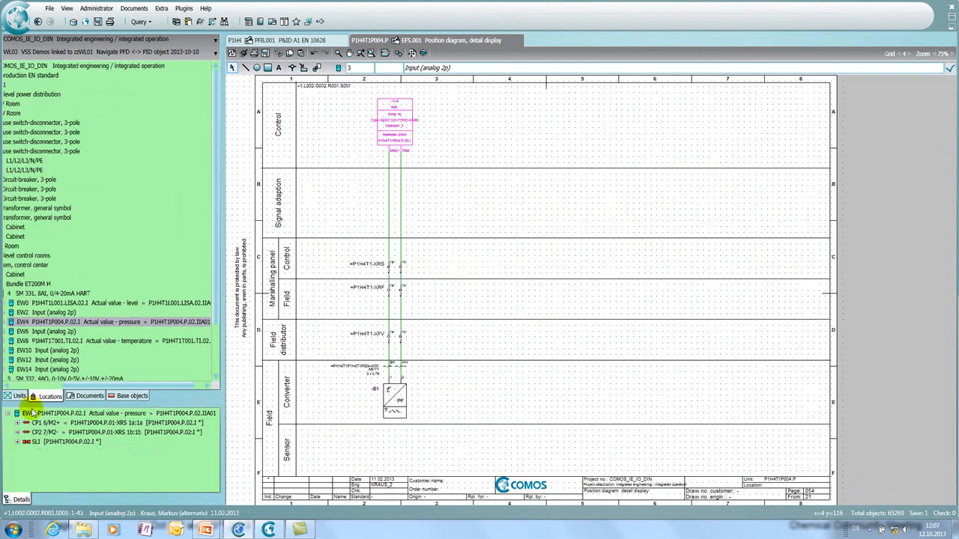
left_click(42, 386)
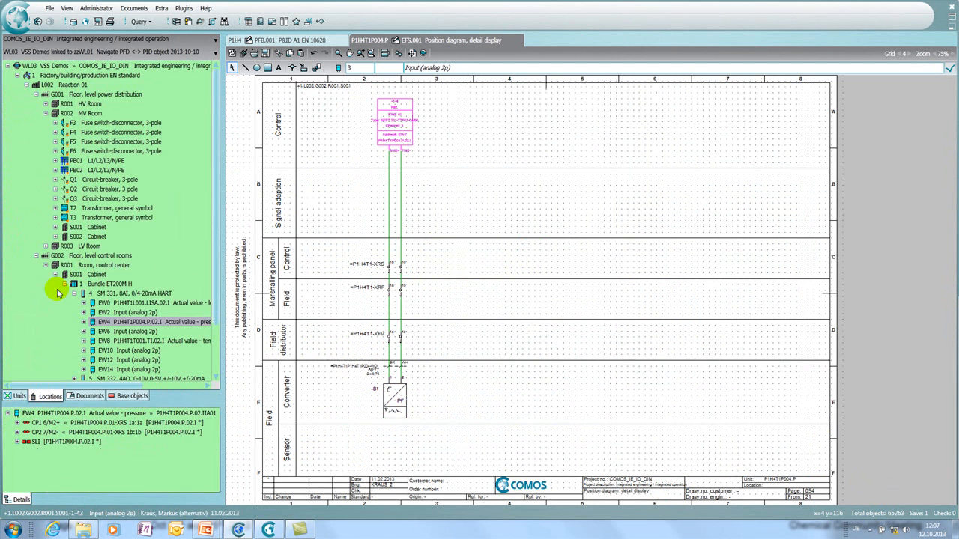
Navigate from the SM 331 module of Bundle ET200M H to its cabinet layout, view the whole cabinet, and close it without saving.
left_click(96, 285)
left_click(110, 293)
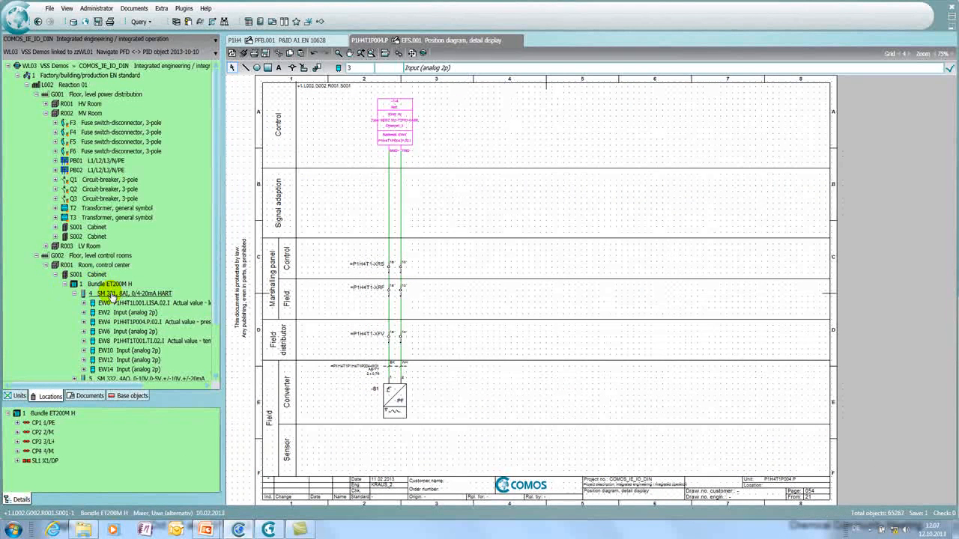
right_click(162, 296)
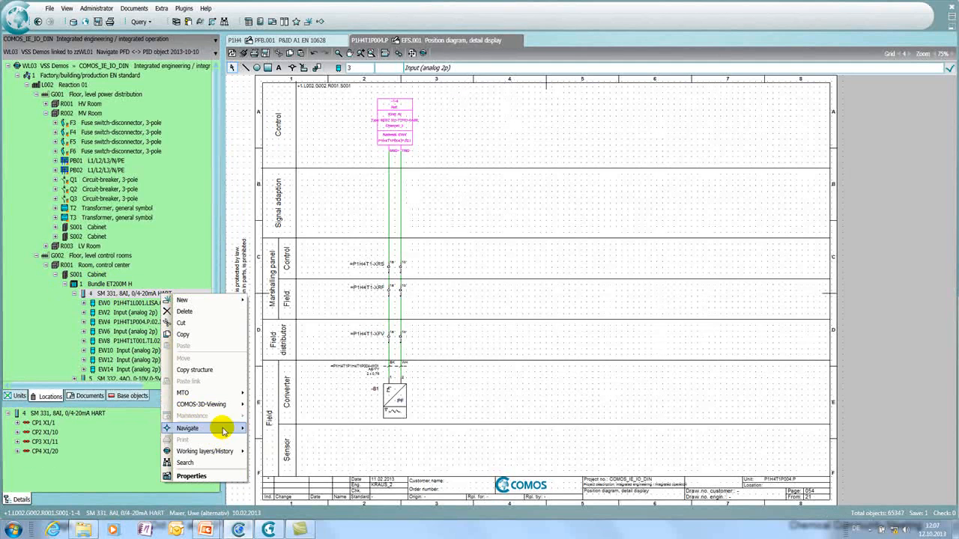
left_click(222, 428)
mouse_move(339, 451)
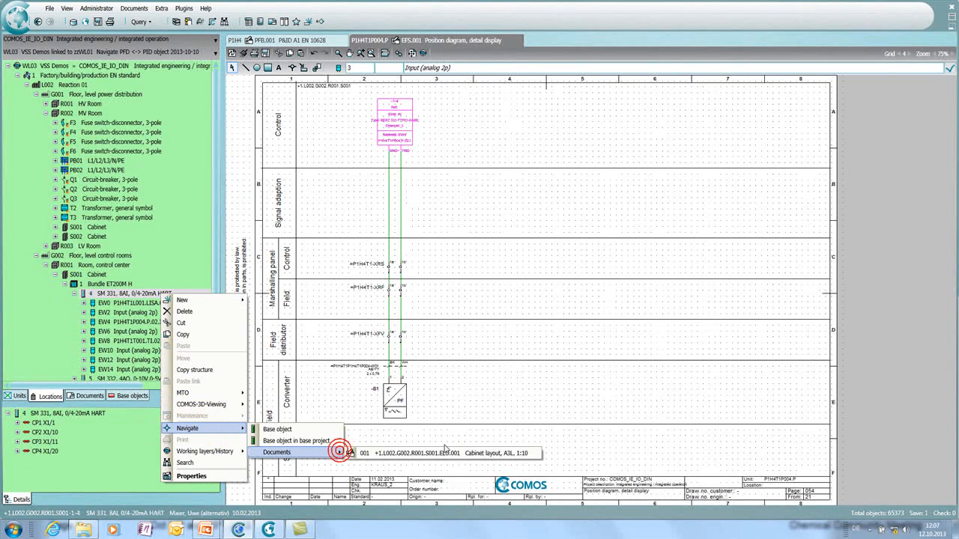
left_click(448, 453)
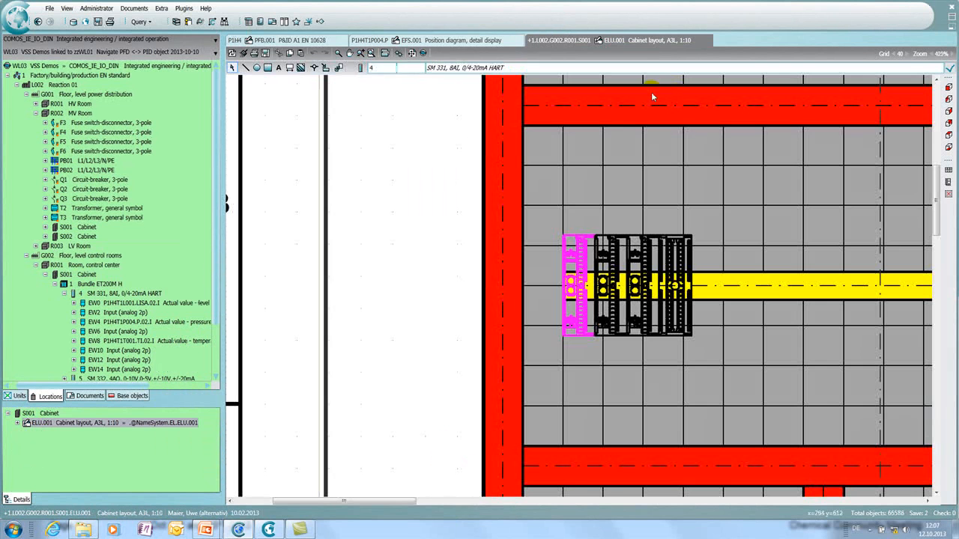
scroll(388, 229, "down", 5)
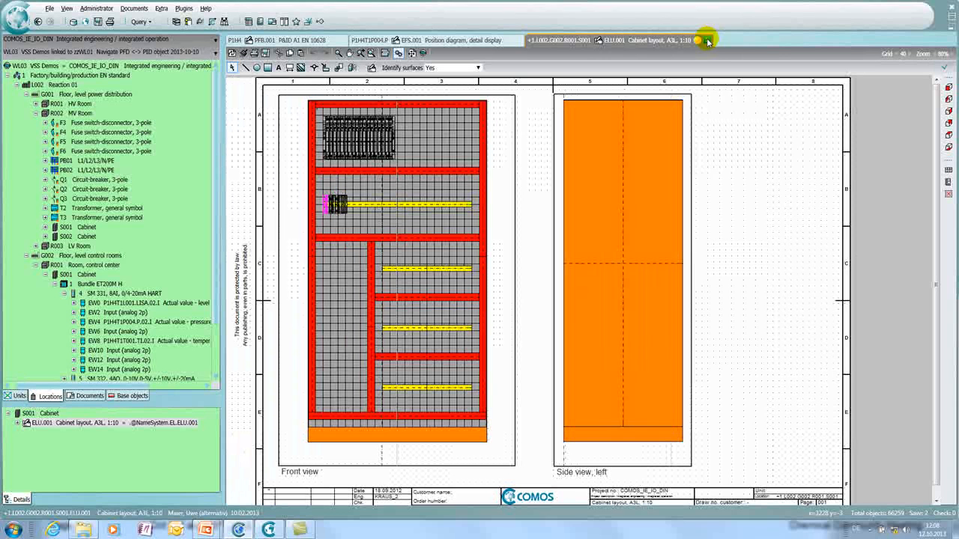
left_click(708, 41)
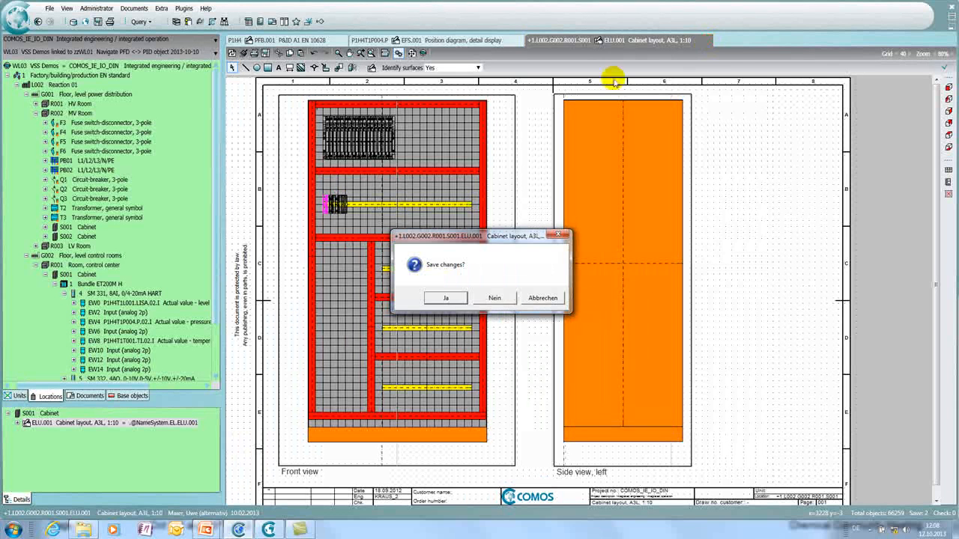
left_click(495, 299)
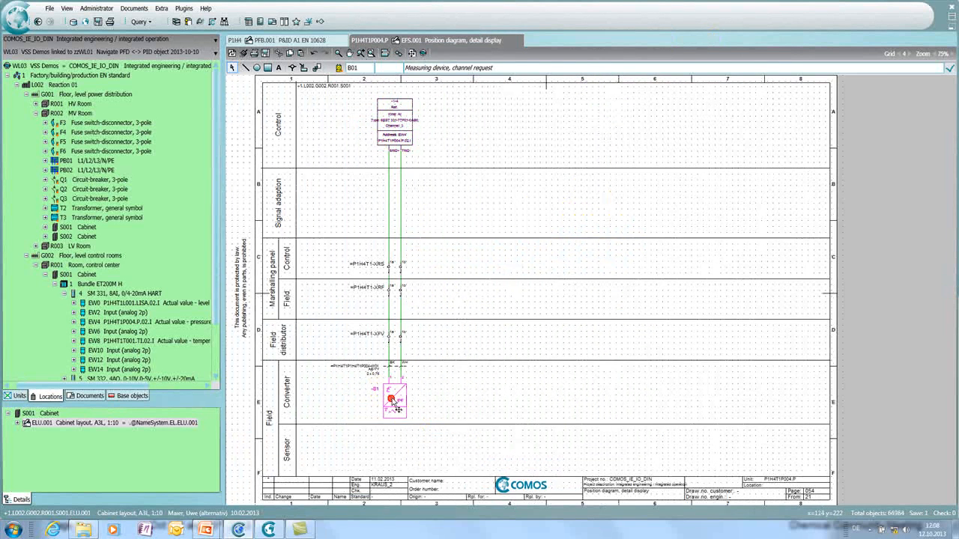
Navigate from the PISA P004 symbol in the P&ID to its object in the units tree and open P004's IEC function diagram.
left_click(308, 40)
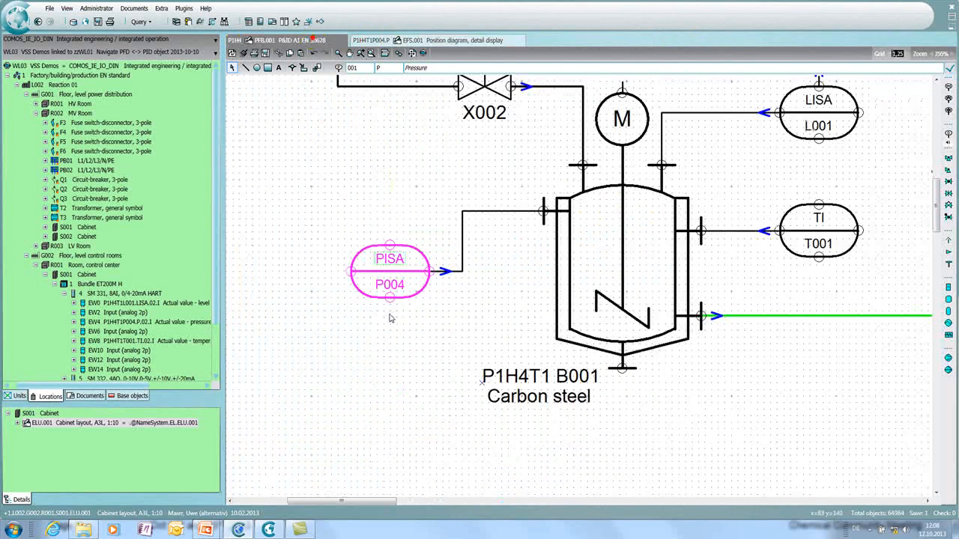
right_click(409, 275)
mouse_move(459, 418)
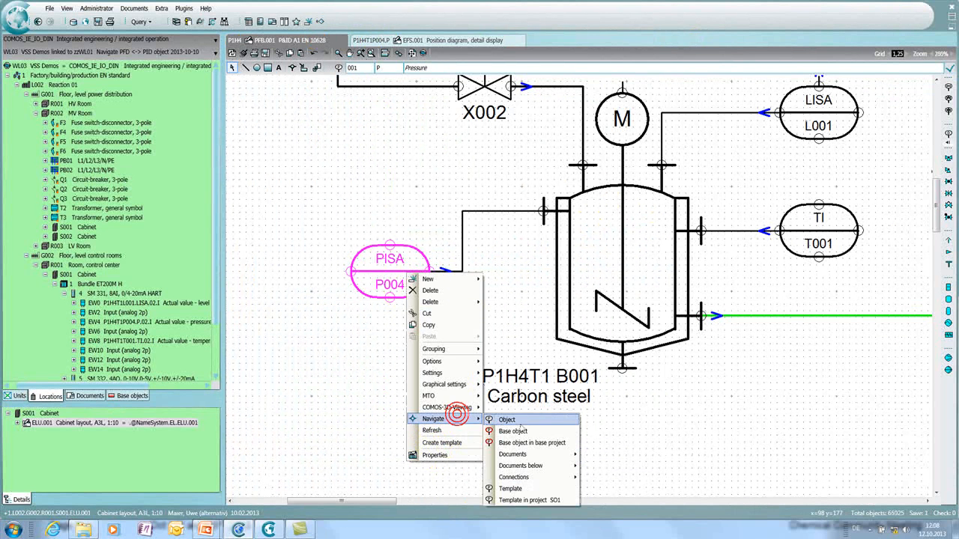
left_click(535, 421)
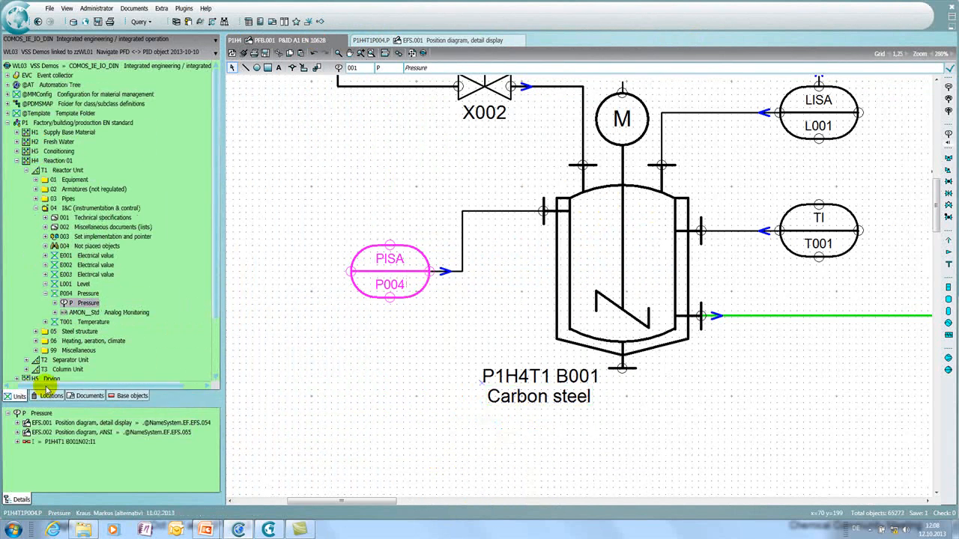
left_click(71, 294)
double_click(77, 442)
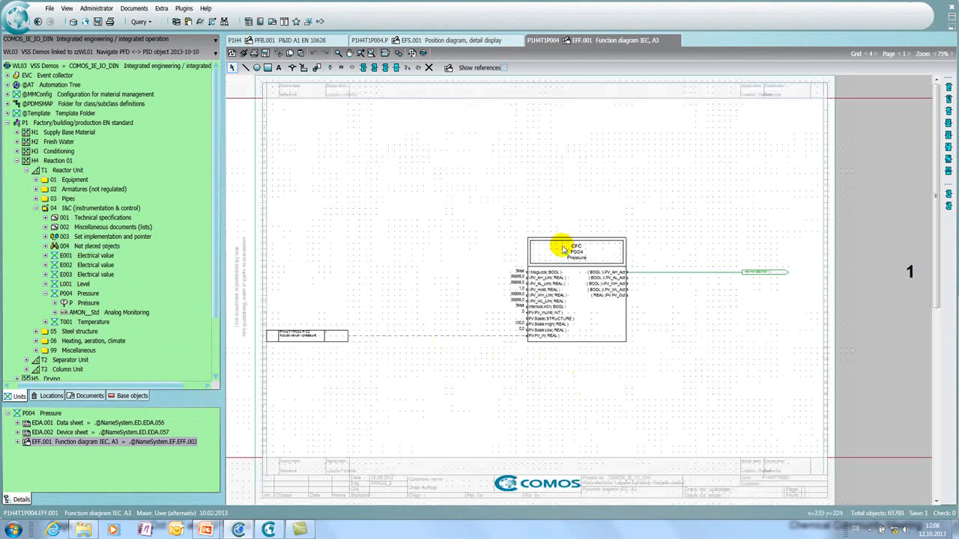
Return to the detailed position diagram, open the ANSI position diagram EFS.002 of the P004 pressure function, and select its measuring device.
left_click(438, 42)
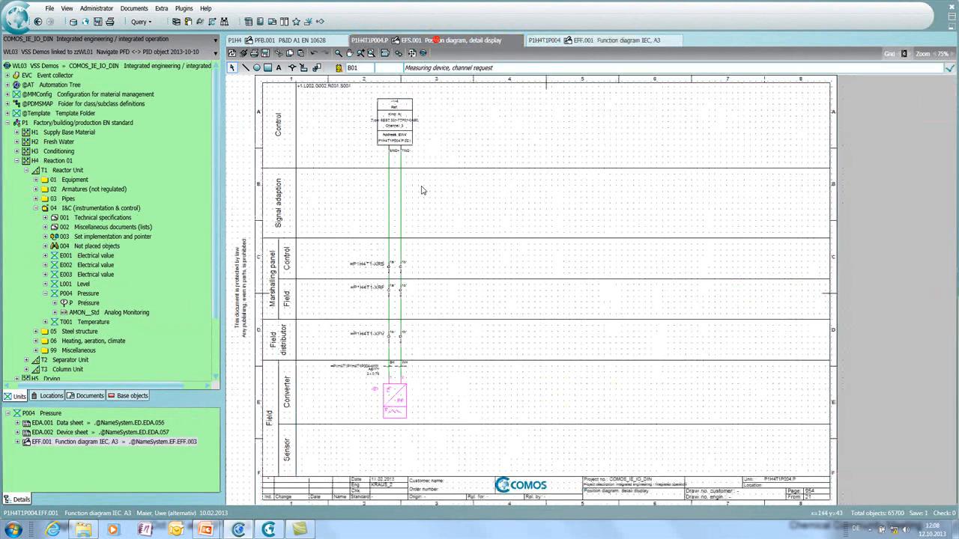
right_click(389, 426)
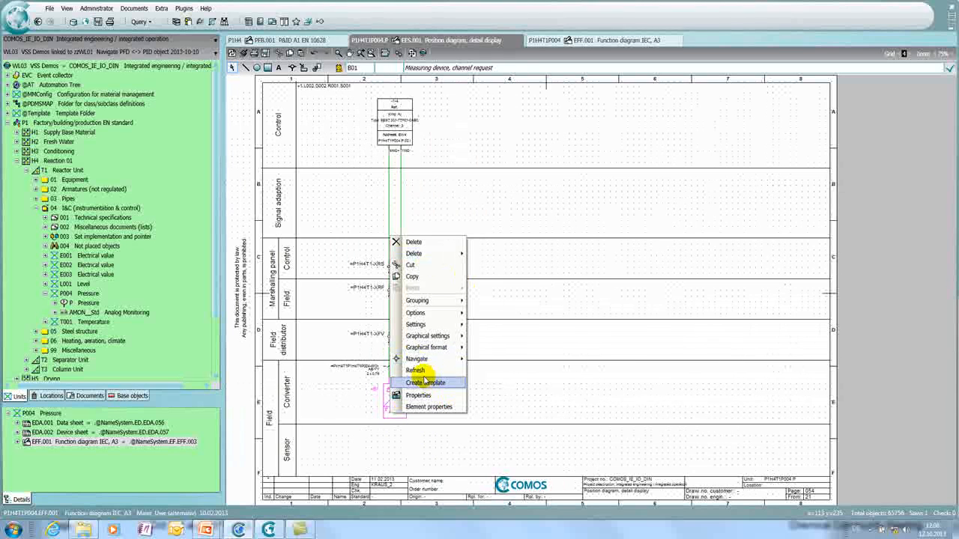
mouse_move(429, 361)
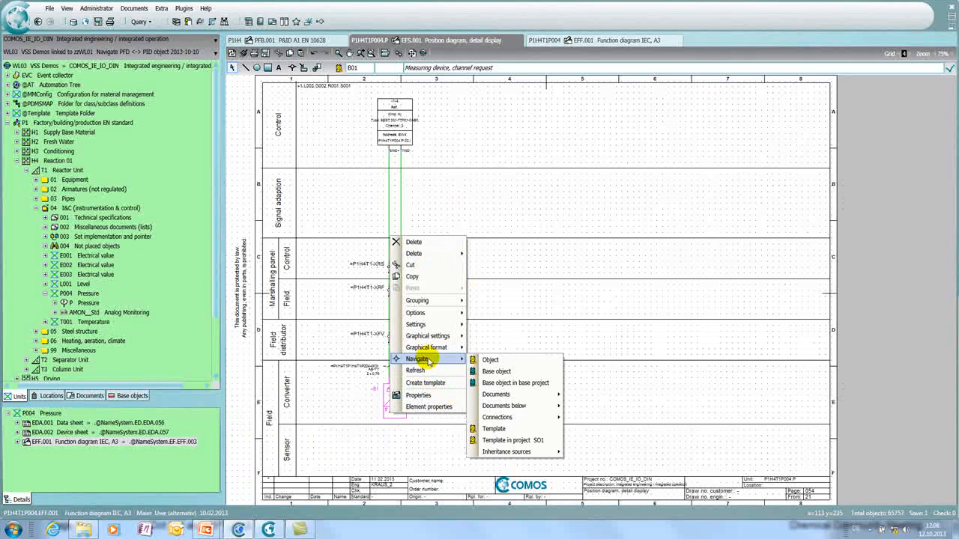
mouse_move(536, 406)
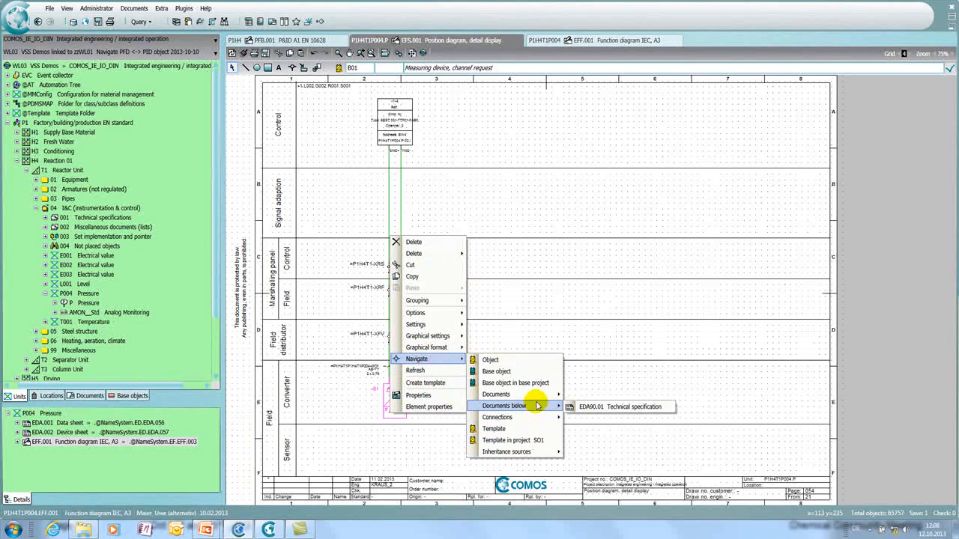
left_click(633, 407)
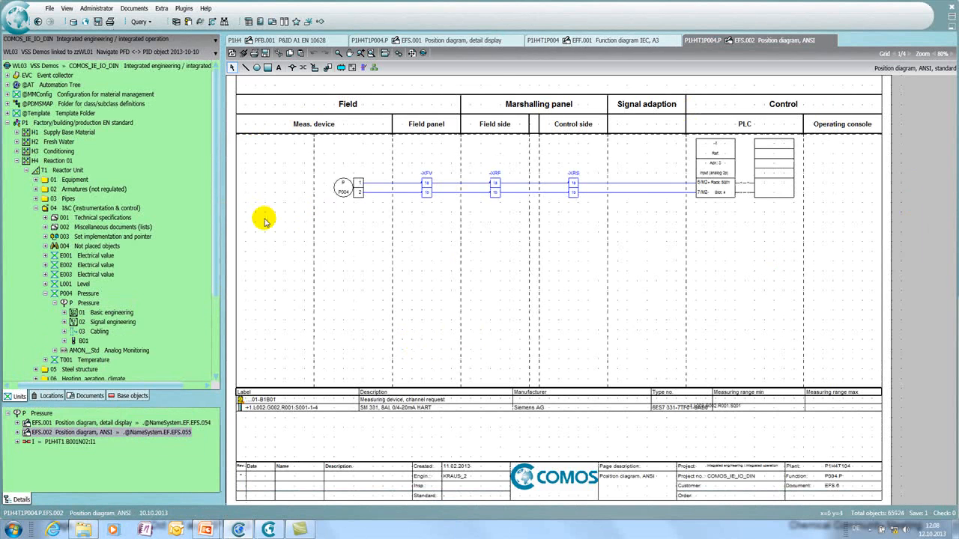
left_click(342, 188)
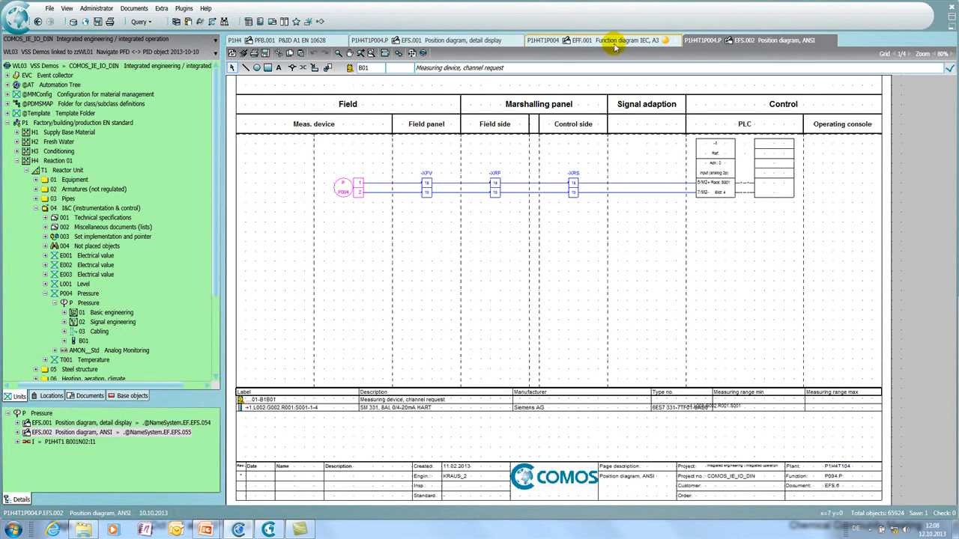
Compare the detailed position diagram with P004's function diagram, and examine the actual pressure value input feeding the CFC block.
left_click(589, 41)
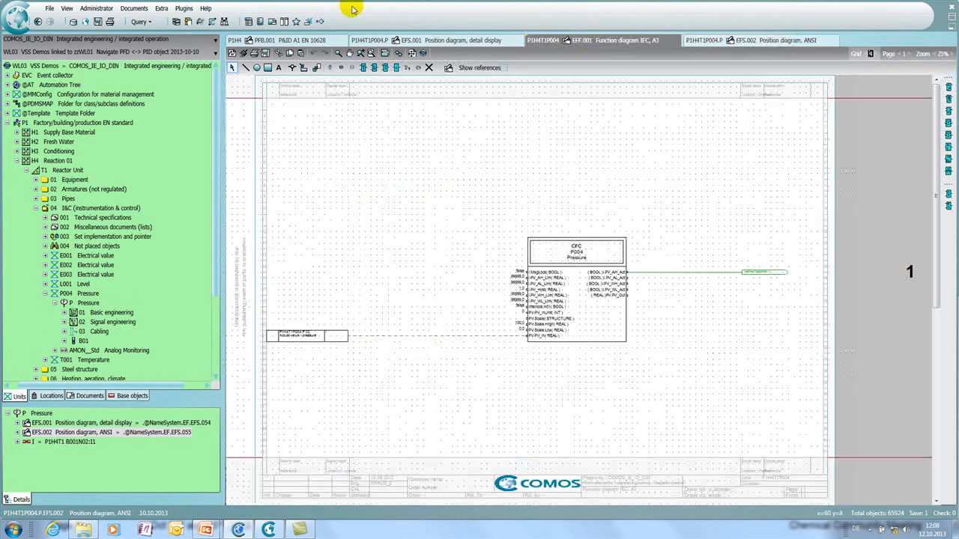
left_click(397, 39)
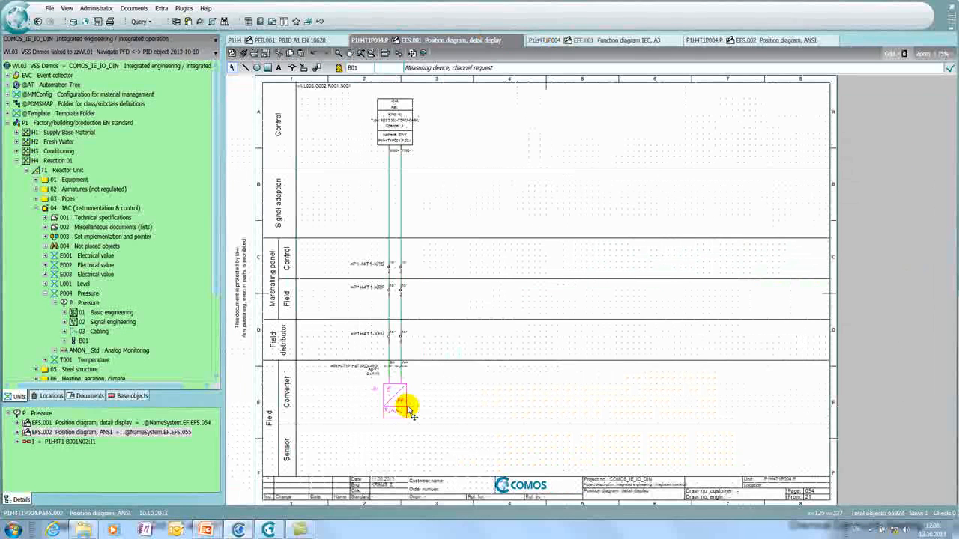
left_click(619, 40)
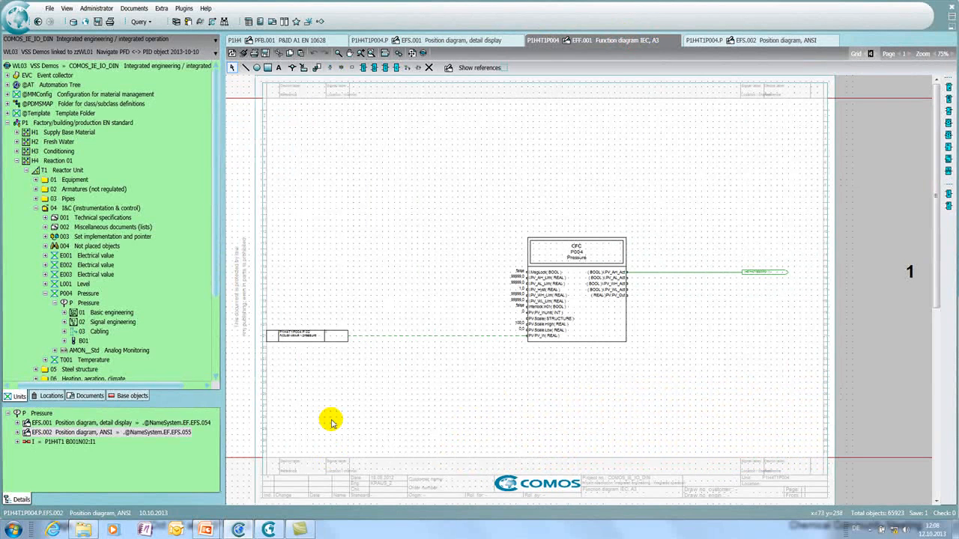
left_click(289, 335)
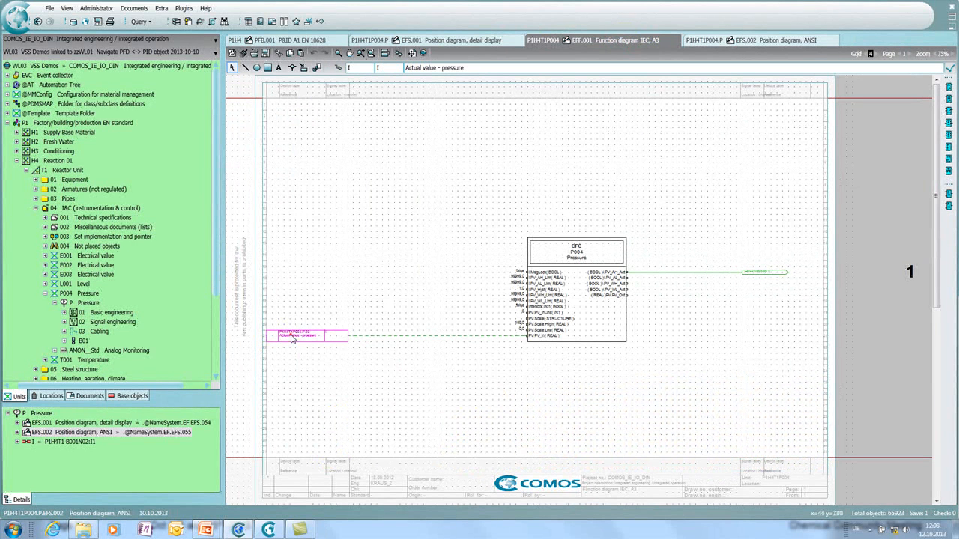
left_click_drag(253, 302, 365, 365)
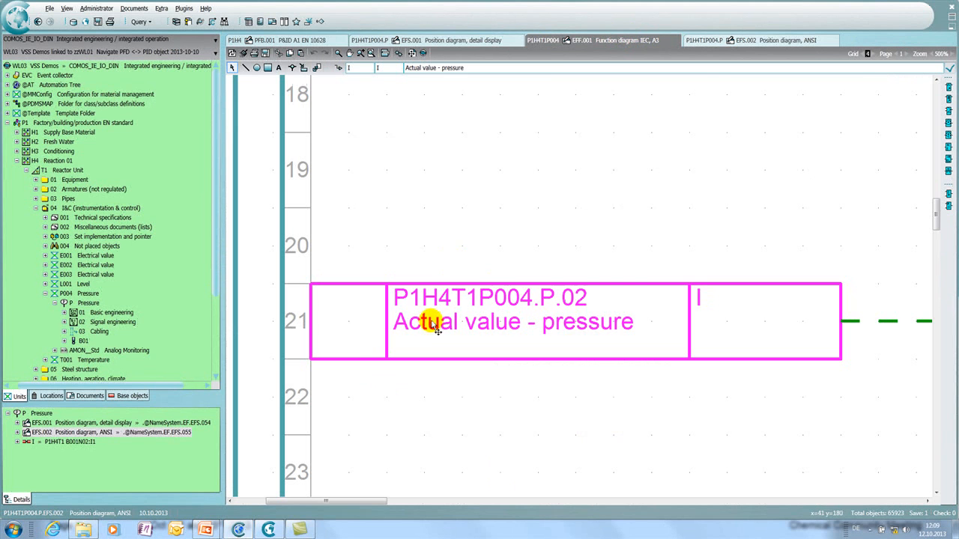
middle_click(520, 196)
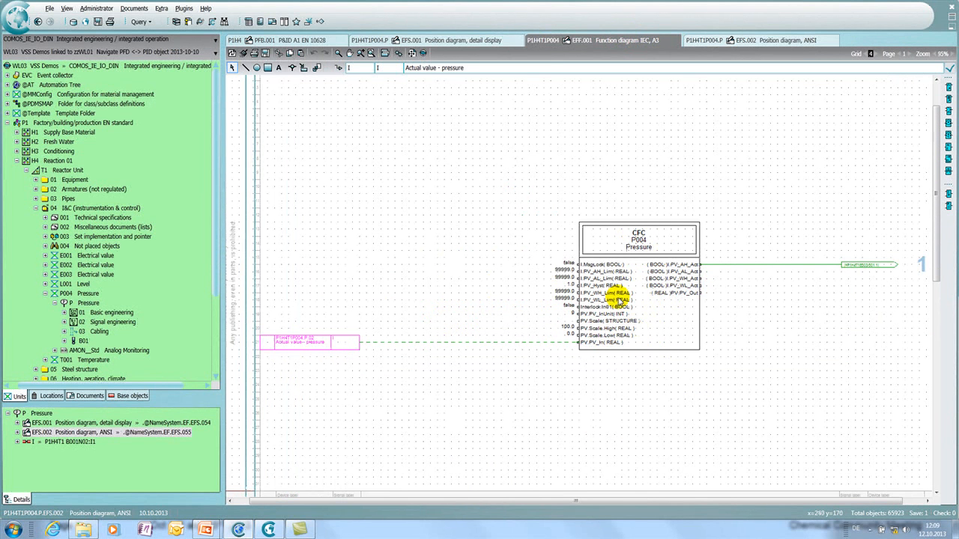
Follow P004's outgoing signal reference through the OR1 gate to the E003 function diagram and select the E003 CFC block.
left_click(871, 264)
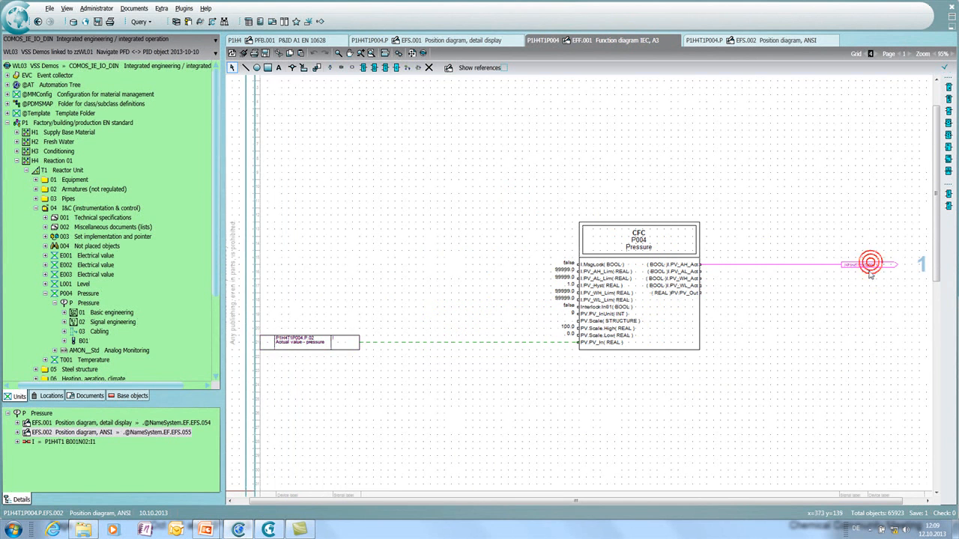
right_click(868, 265)
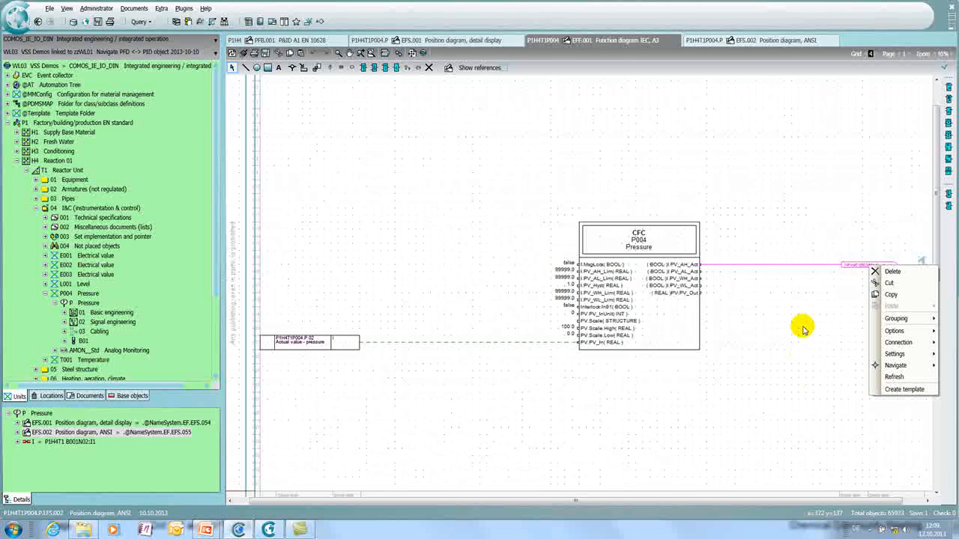
left_click(908, 367)
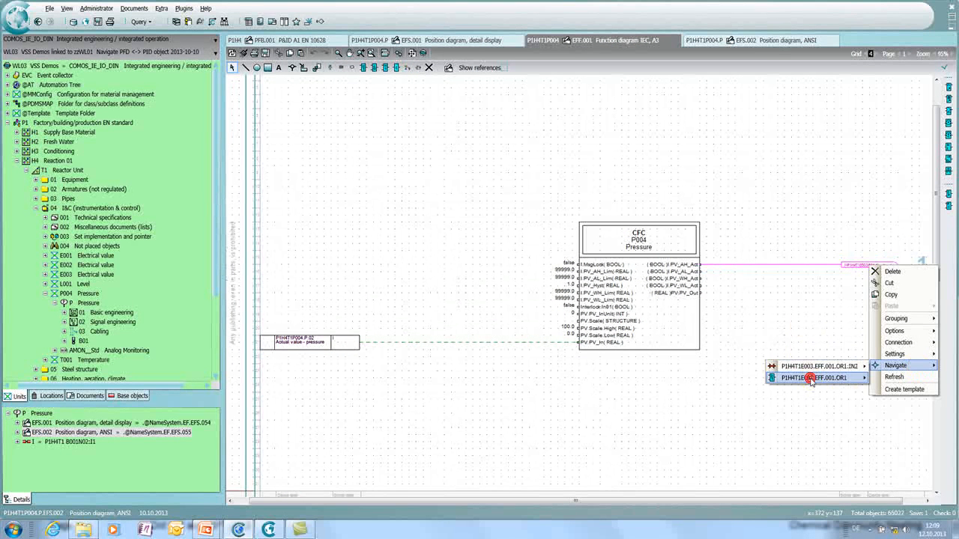
left_click(810, 378)
left_click(697, 414)
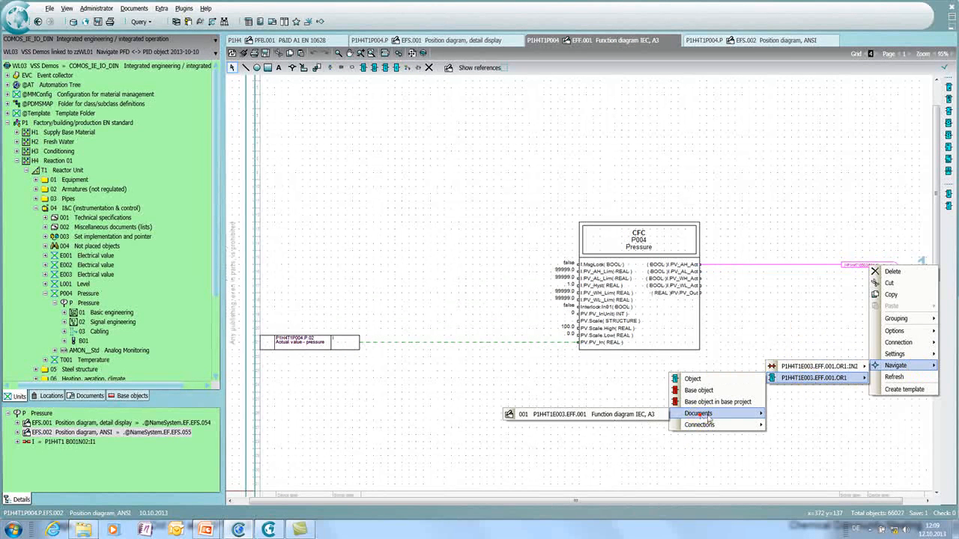
left_click(525, 416)
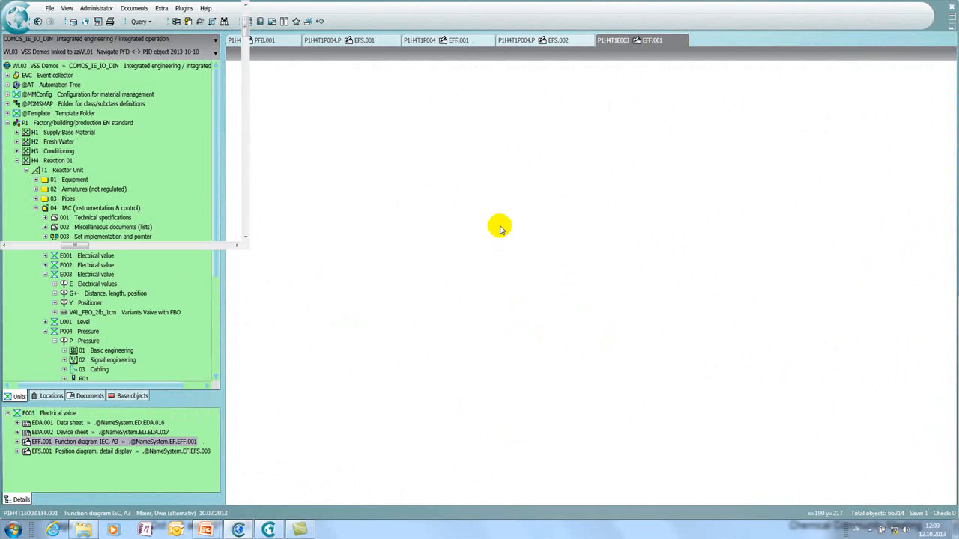
scroll(584, 374, "down", 5)
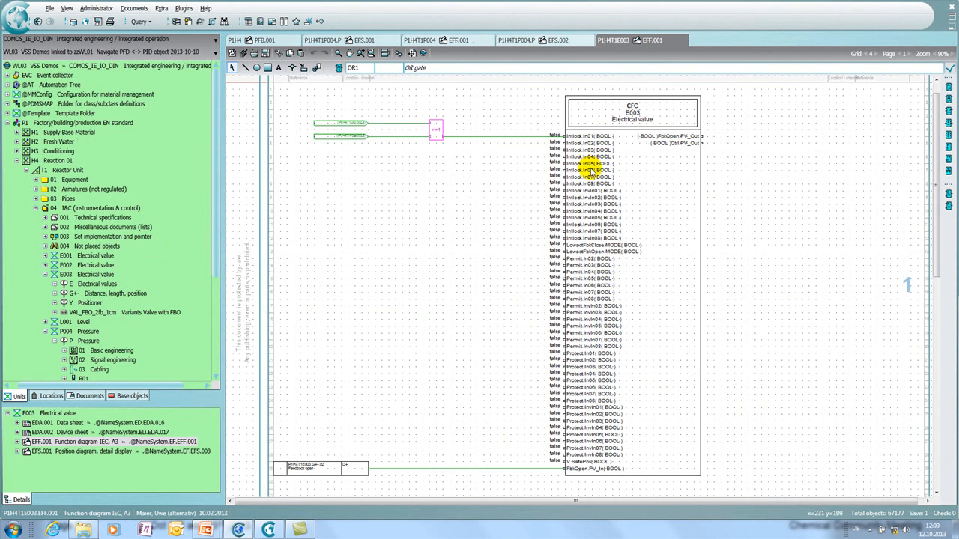
left_click(628, 132)
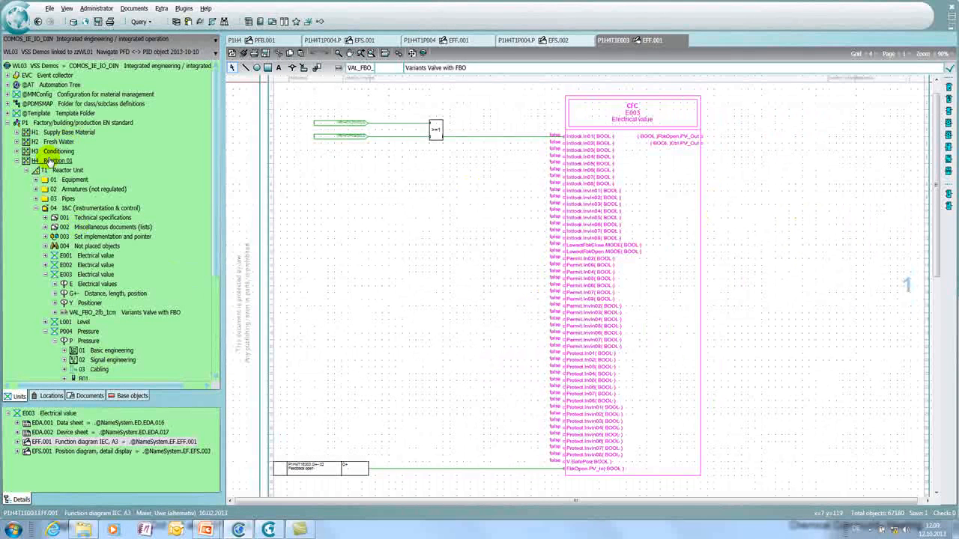
Browse the Automation Tree's COMOS_Prj project through the S7-400H rack and PROFIBUS(1) ET200M H bundle to the SM 332 module's IO channels.
left_click(9, 123)
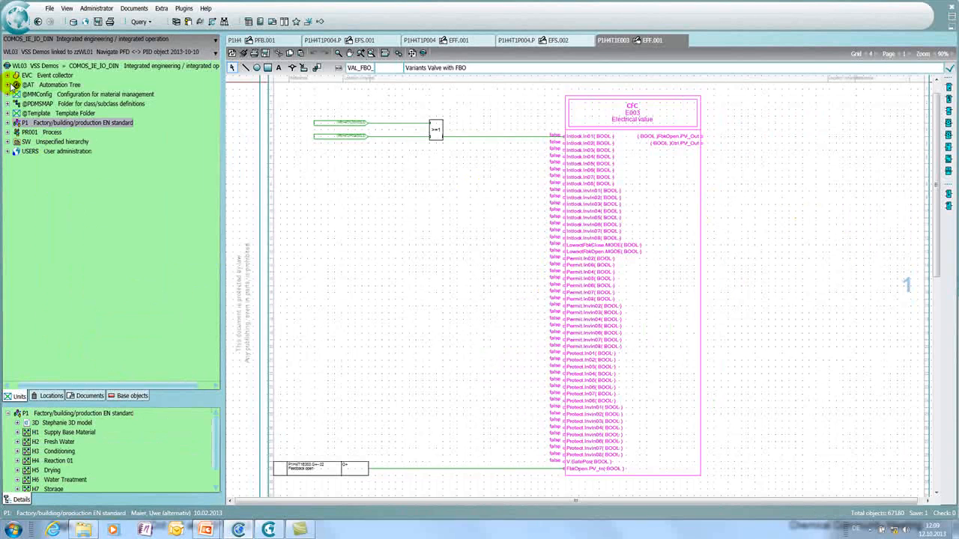
left_click(7, 85)
left_click(17, 94)
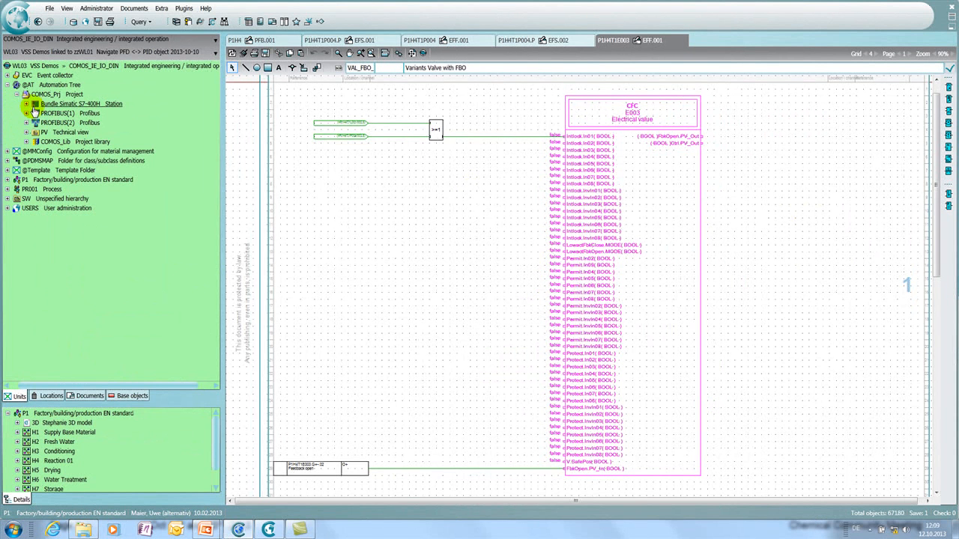
left_click(27, 103)
left_click(35, 113)
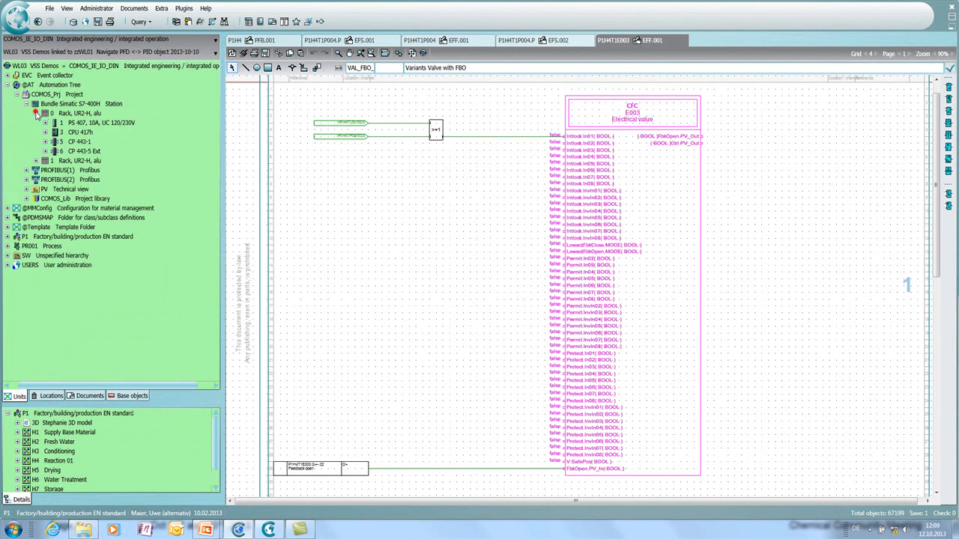
left_click(27, 170)
left_click(36, 180)
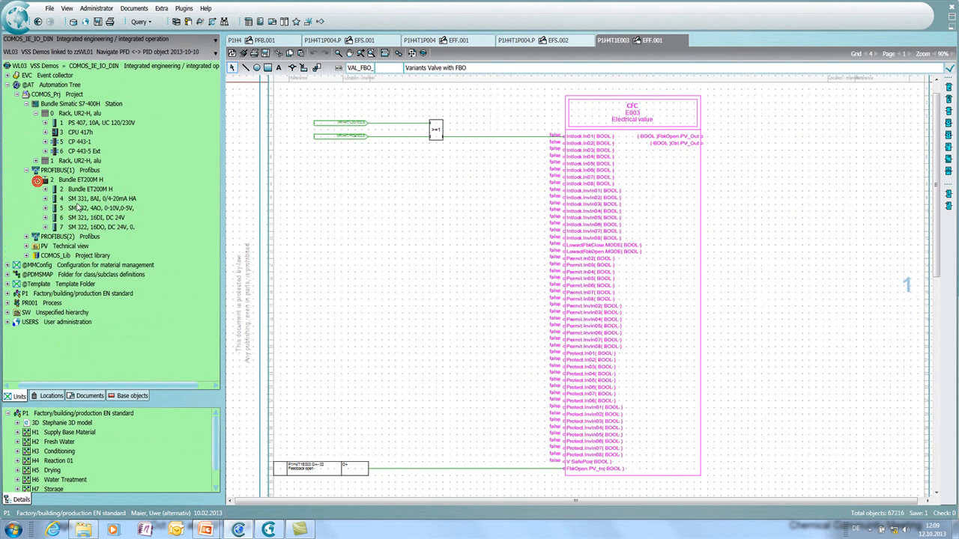
double_click(92, 209)
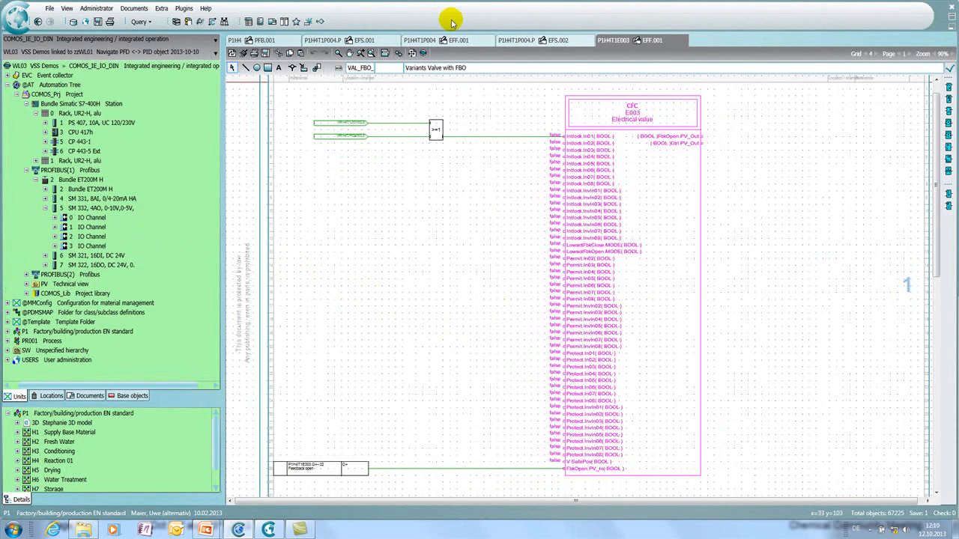
Review P004's ANSI position diagram, the CFC block in its function diagram and its detailed position diagram, ending at the P&ID PFB.001.
left_click(539, 42)
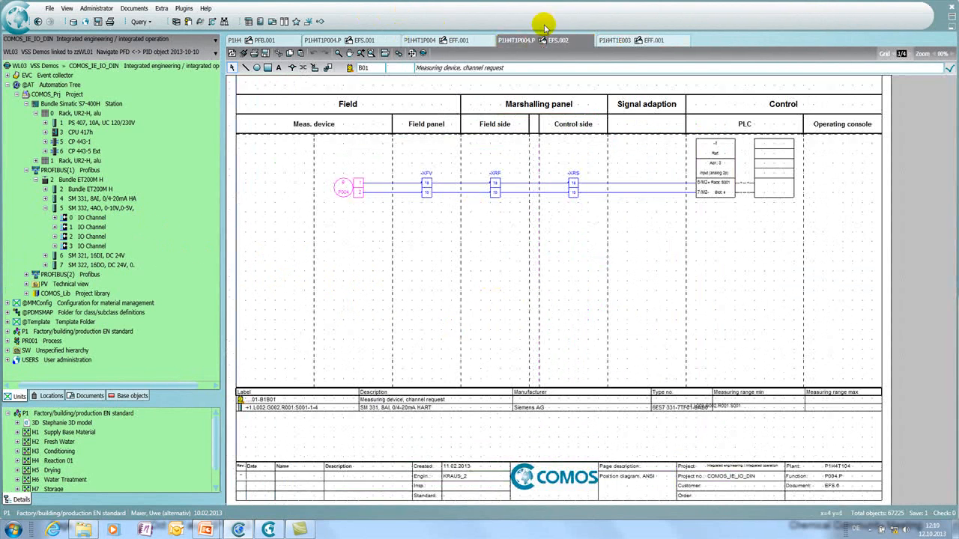
left_click(440, 42)
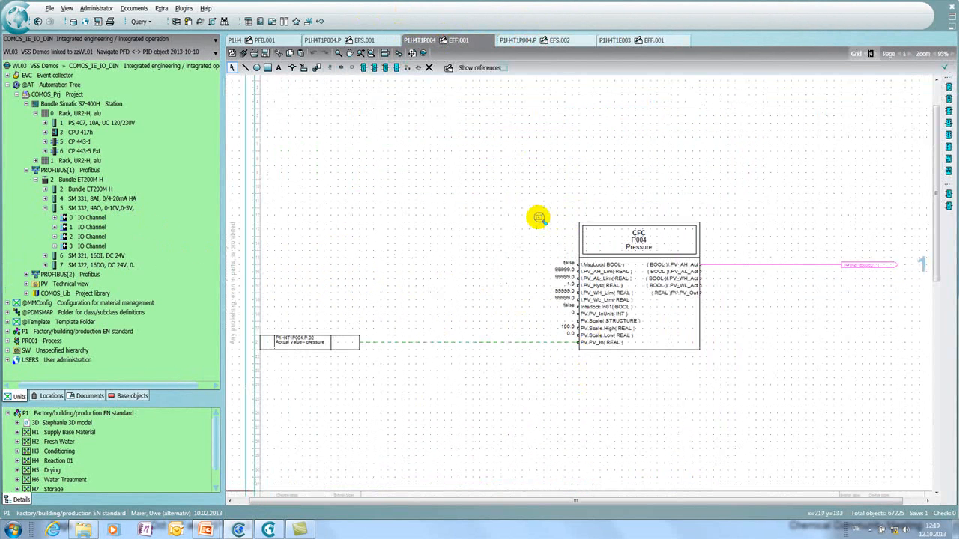
left_click_drag(540, 217, 735, 408)
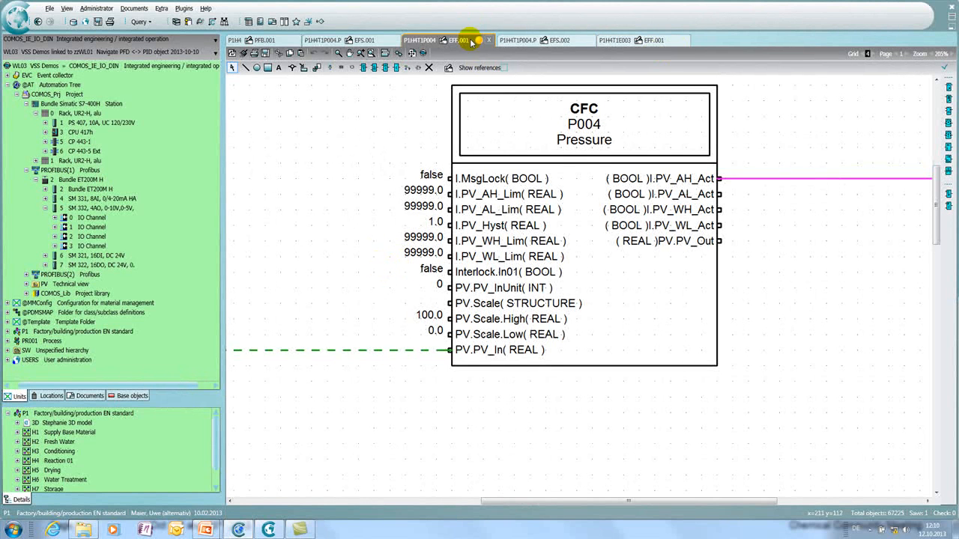
left_click(341, 41)
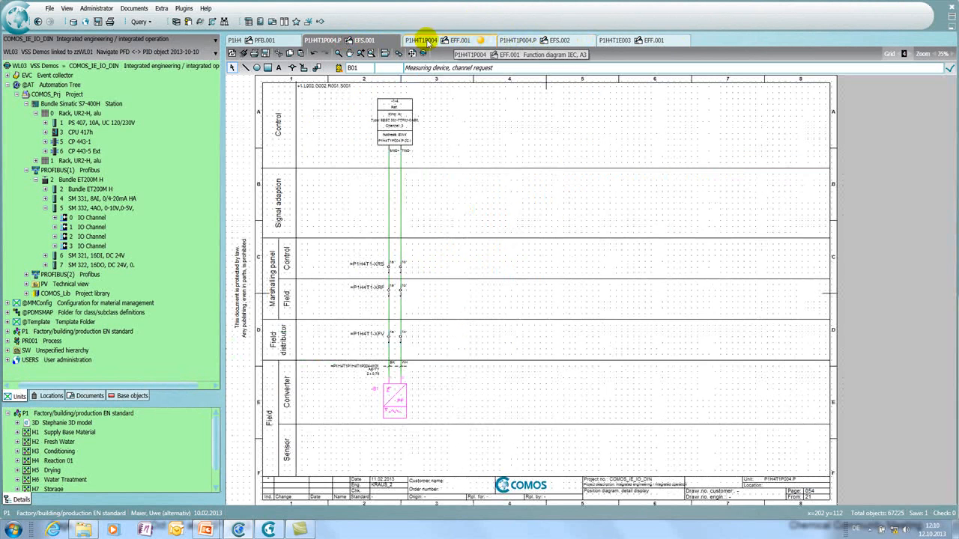
left_click(258, 40)
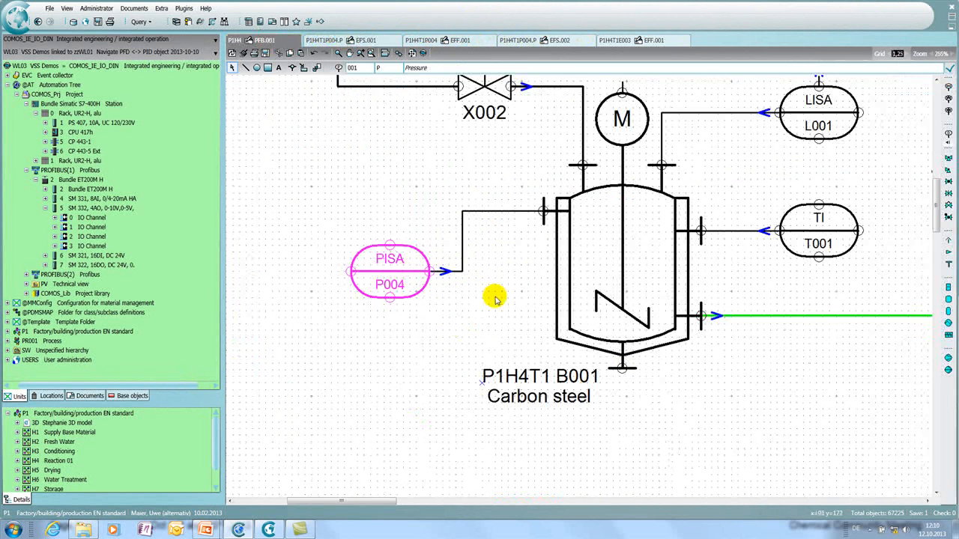
Locate rotary pump P010 in the P&ID's separator section, select it, and switch to COMOS Walkinside to view it in the 3D model.
scroll(697, 401, "down", 5)
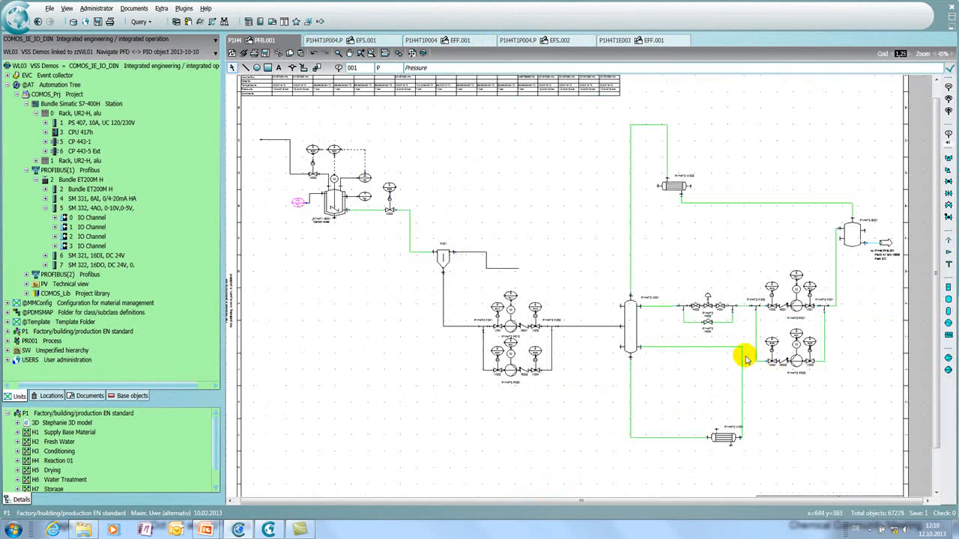
left_click_drag(467, 285, 576, 392)
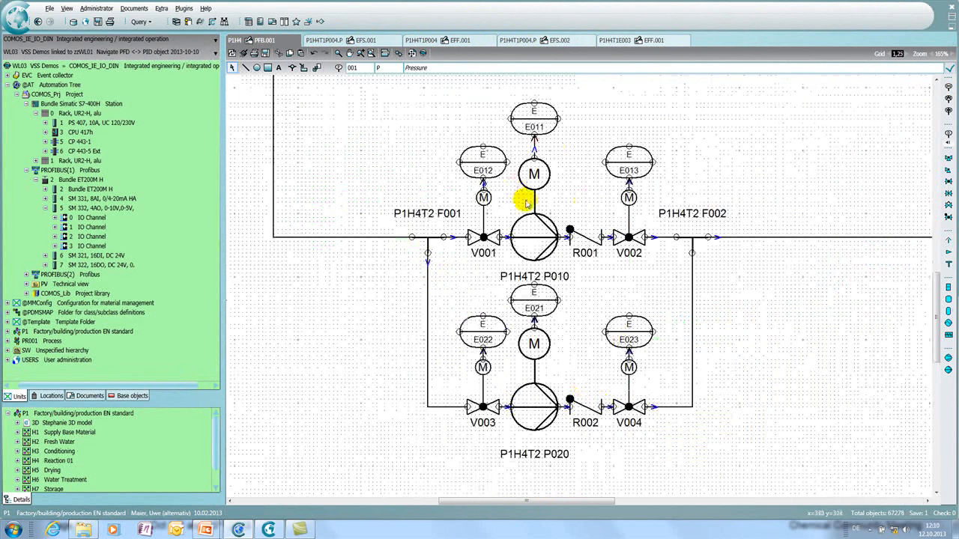
left_click(530, 238)
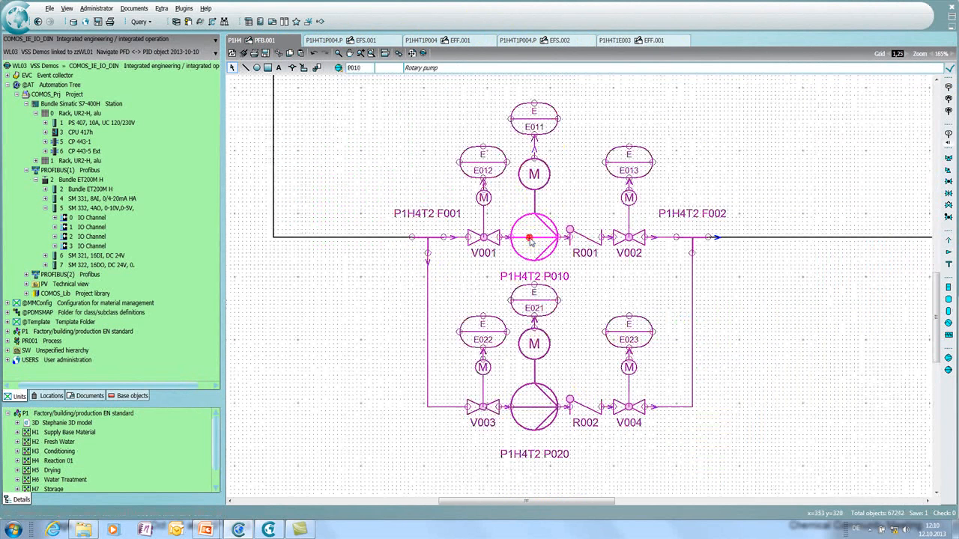
right_click(530, 239)
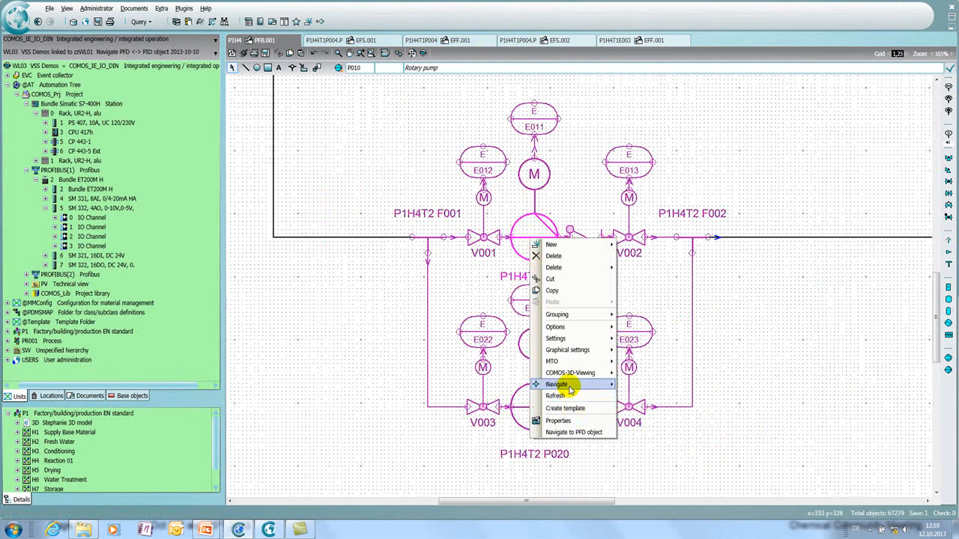
key("alt+Tab")
key("Tab")
key("Tab")
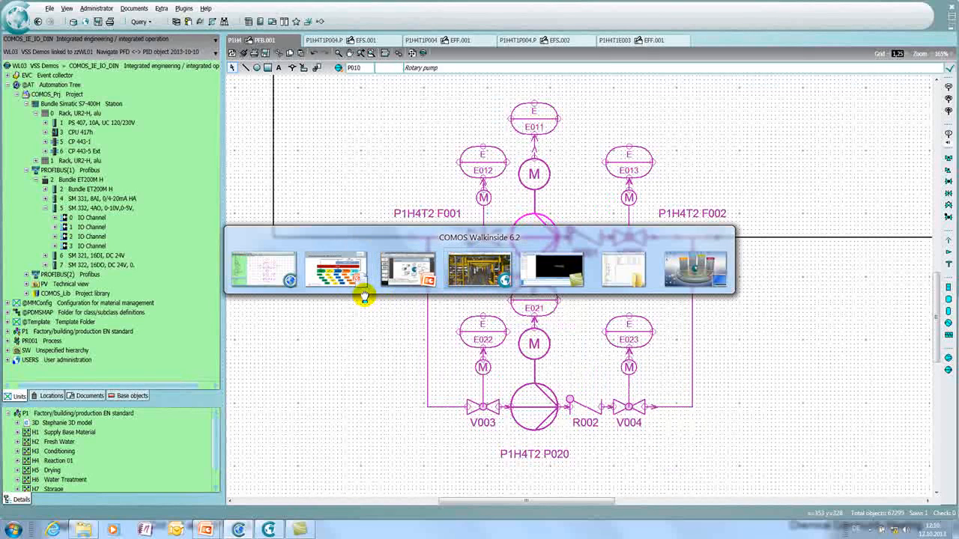
key("alt+Tab")
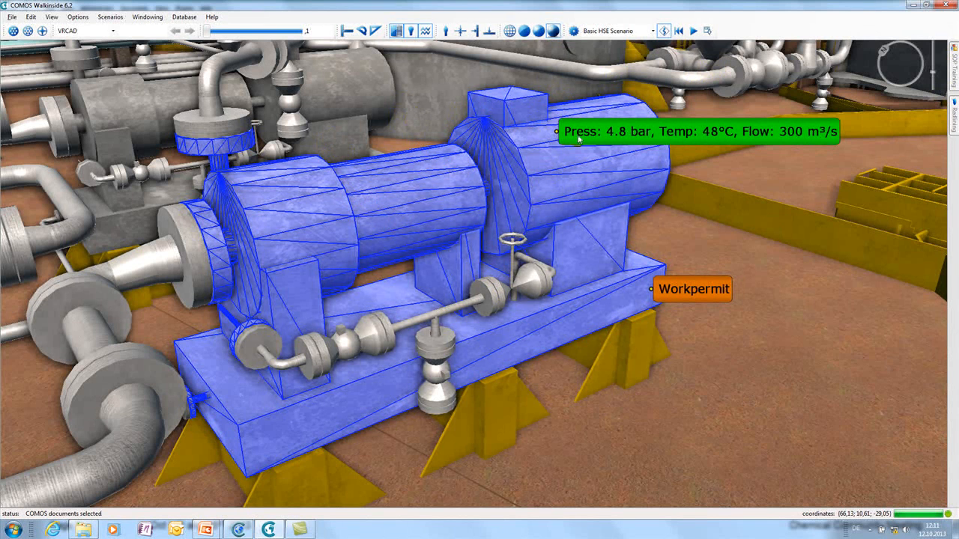
Pick the valve on the vertical pipe beside the neighbouring pump, select its linked COMOS object, and switch back to COMOS.
left_click(553, 201)
left_click_drag(554, 200, 328, 180)
right_click(323, 196)
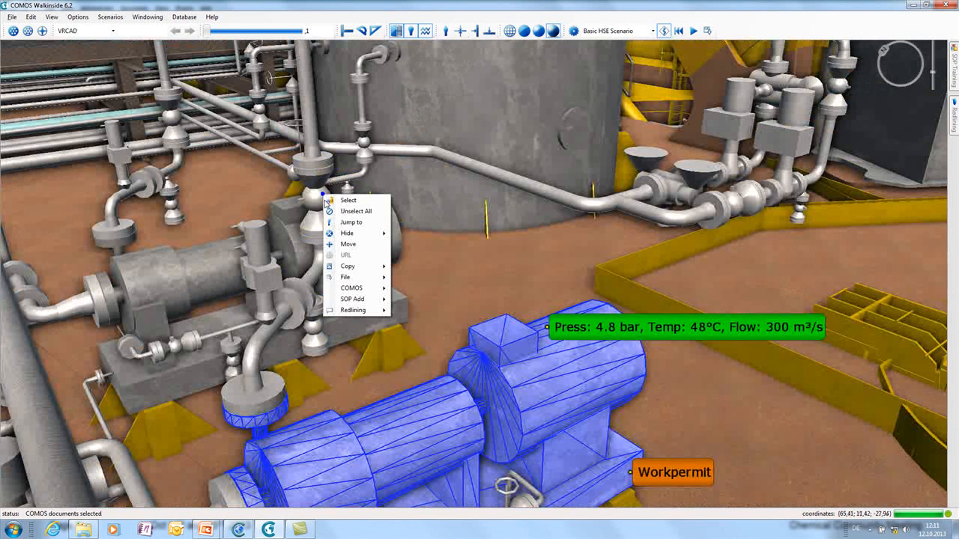
left_click(327, 201)
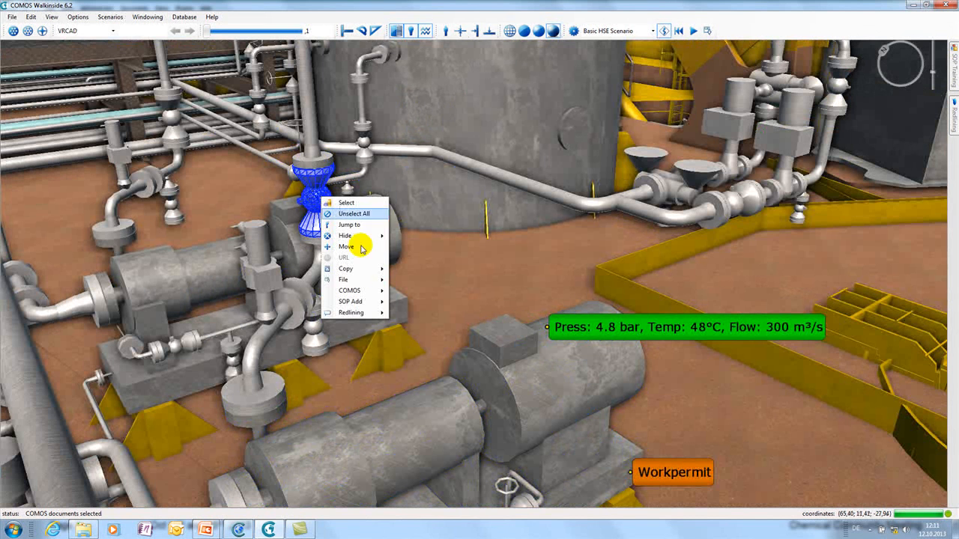
left_click(365, 289)
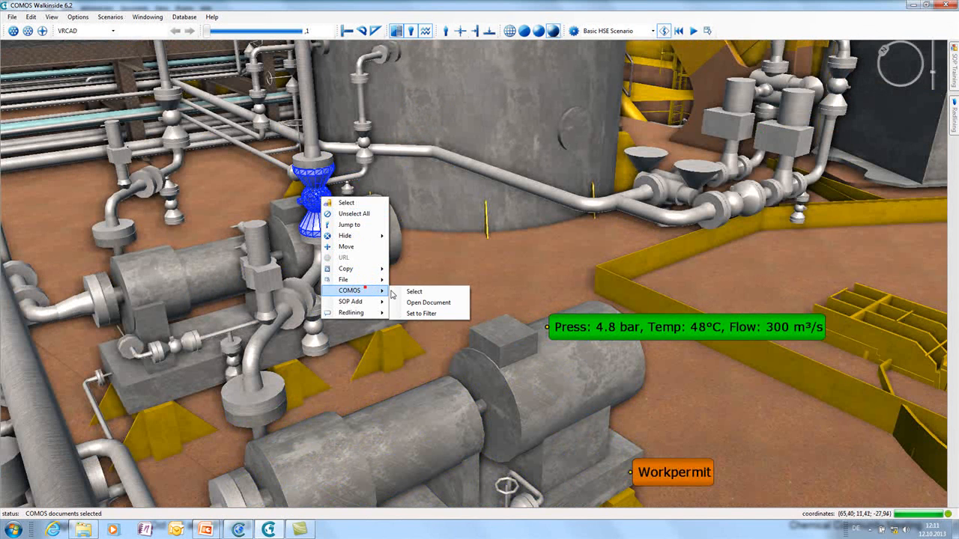
left_click(435, 293)
key("alt+Tab")
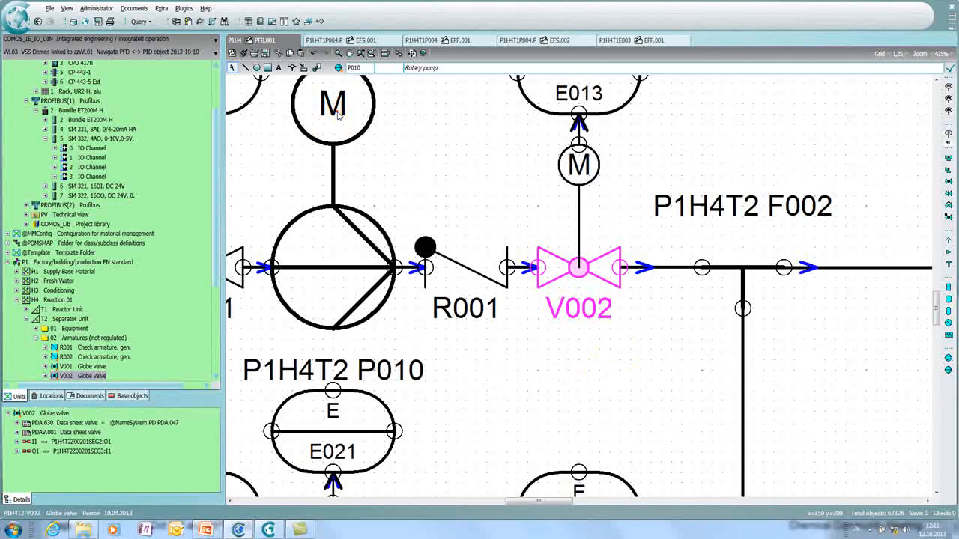
Send the motor of pump P010 to the COMOS 3D viewing function and switch to COMOS Walkinside.
right_click(338, 112)
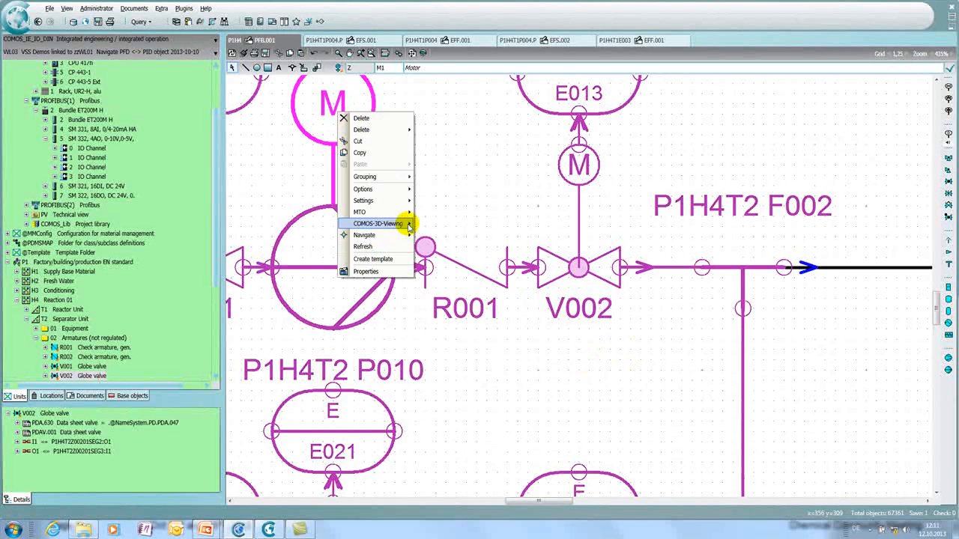
mouse_move(409, 224)
left_click(441, 223)
key("alt+Tab")
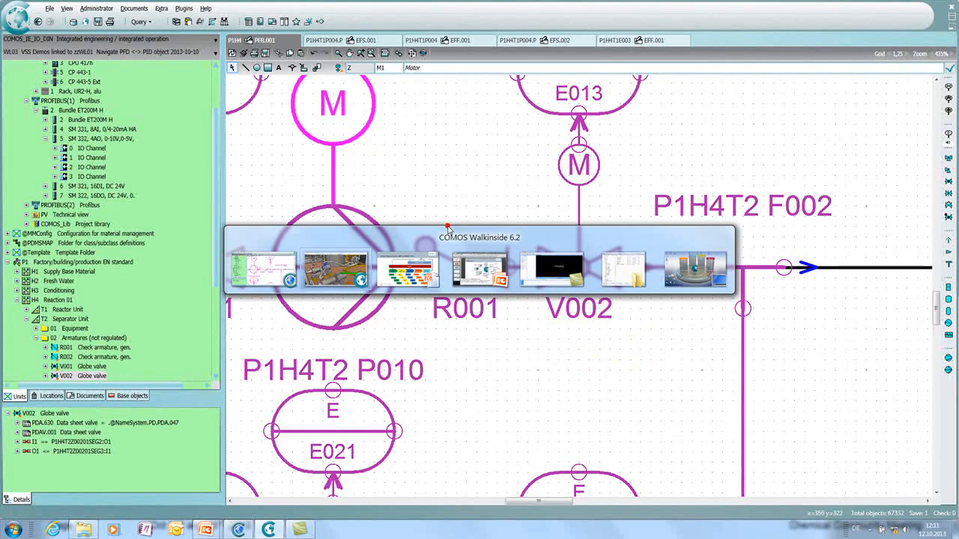